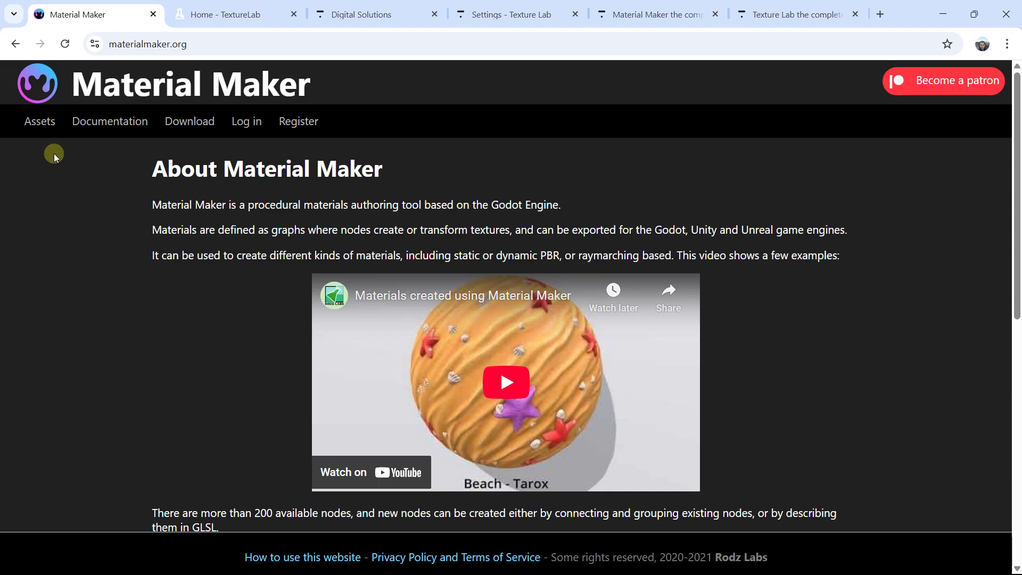
Read through the Material Maker home page, from its introduction to the web resource links.
{"action": "scroll", "coordinate": [91, 194], "scroll_direction": "down", "scroll_amount": 8}
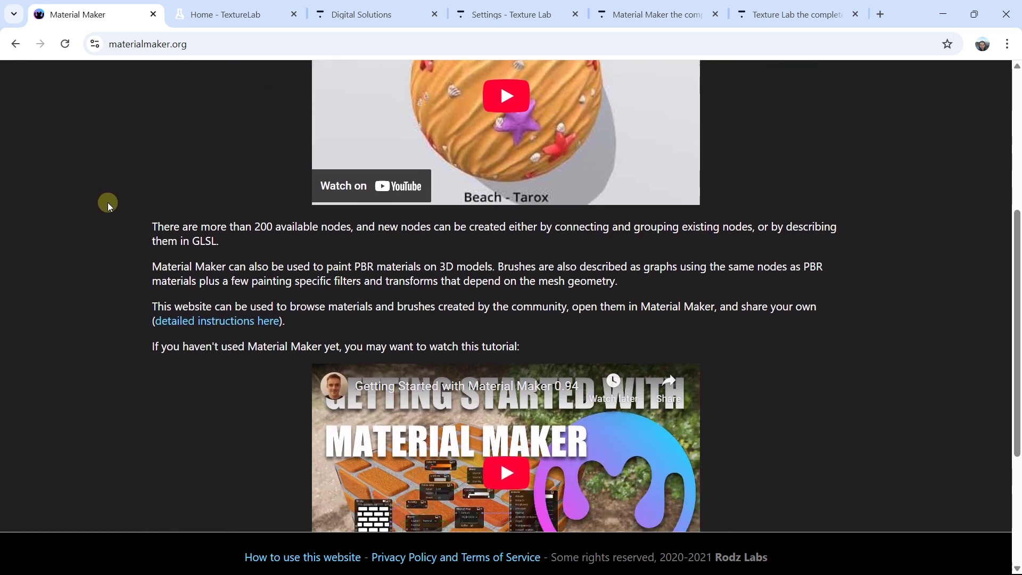
{"action": "scroll", "coordinate": [109, 202], "scroll_direction": "down", "scroll_amount": 2}
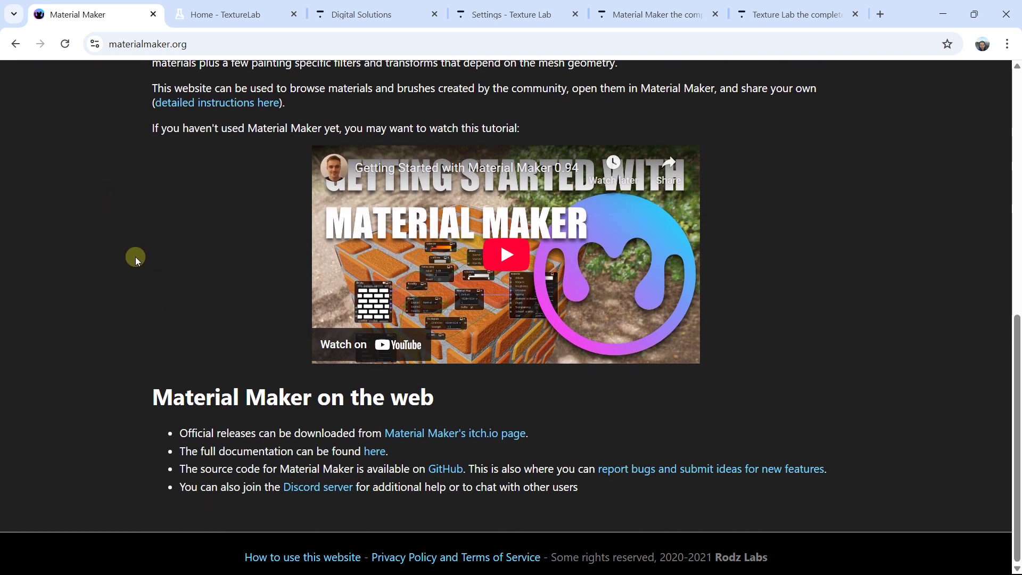
{"action": "scroll", "coordinate": [142, 277], "scroll_direction": "up", "scroll_amount": 9}
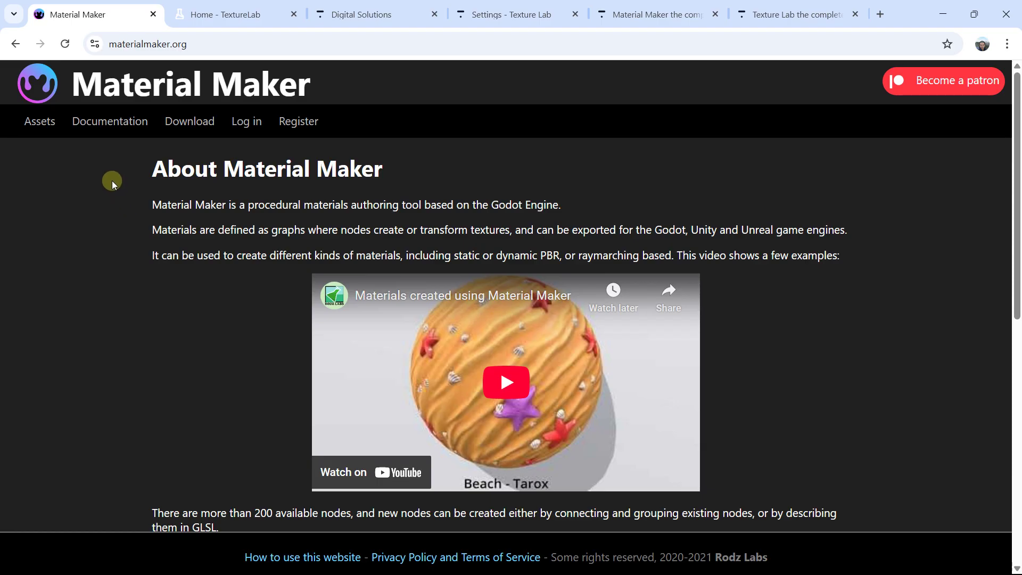
Open the Material Maker download page and the site's documentation.
{"action": "left_click", "coordinate": [177, 127]}
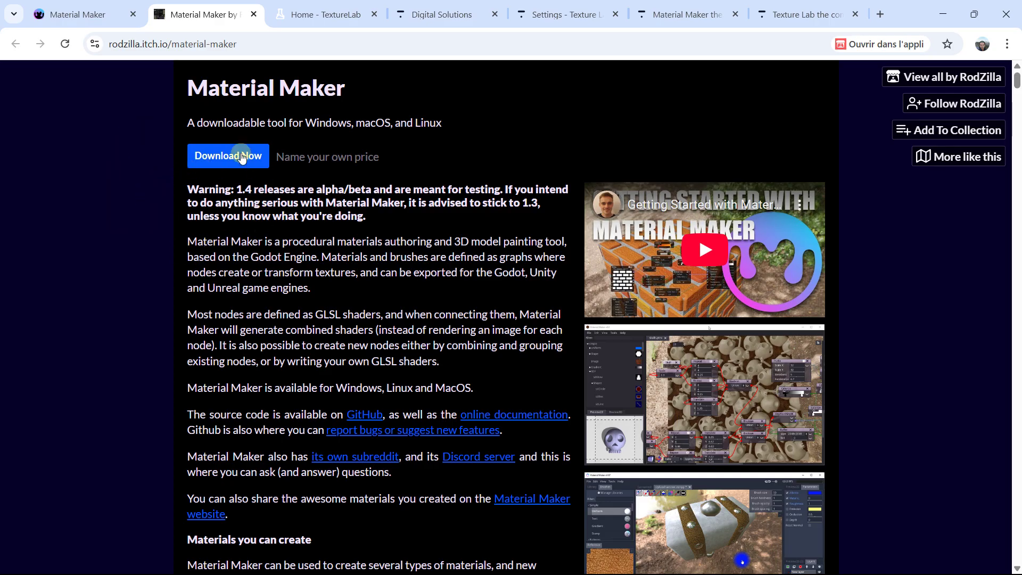
{"action": "left_click", "coordinate": [79, 14]}
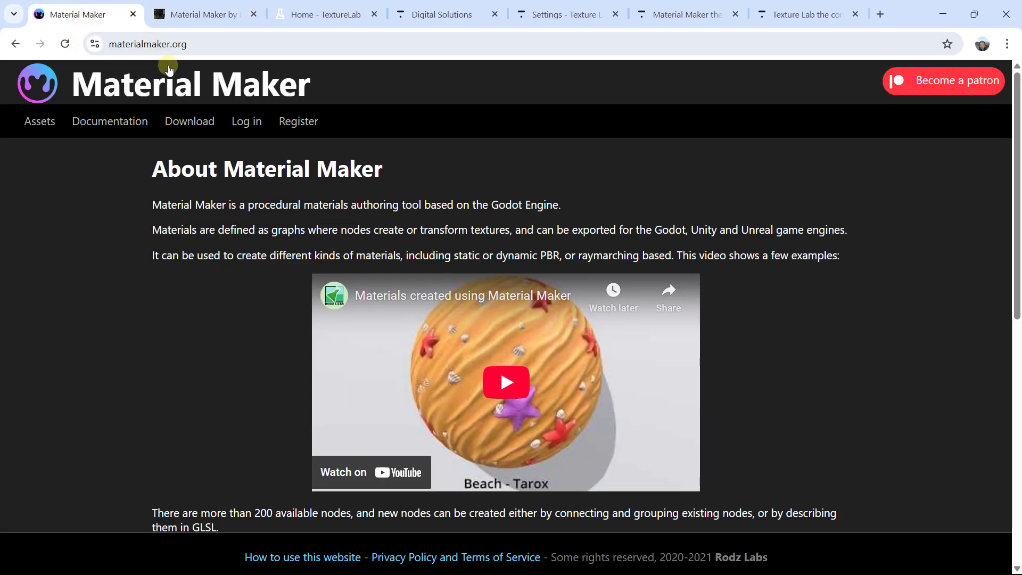
{"action": "left_click", "coordinate": [127, 122]}
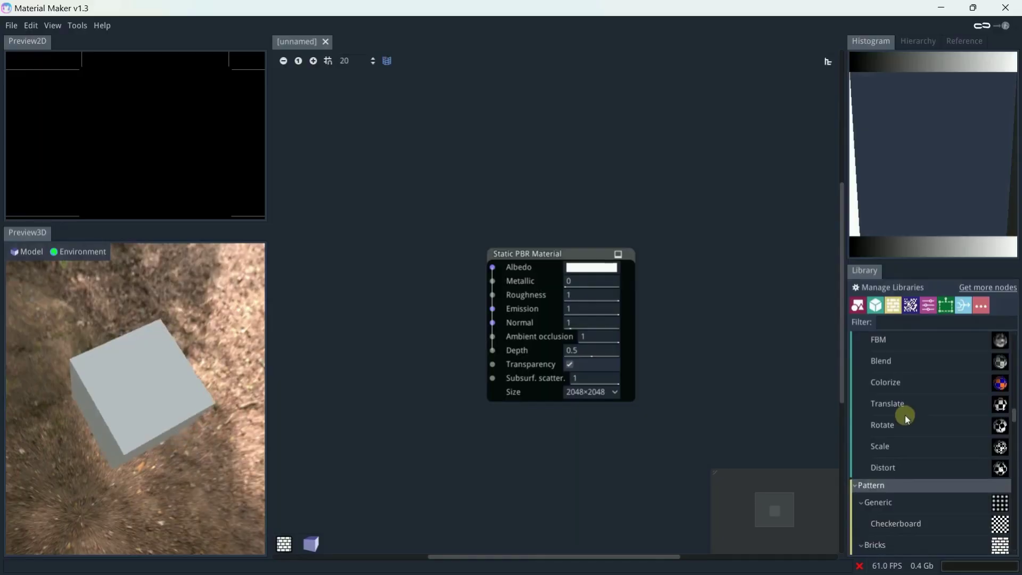
Add a Bricks pattern node beside the Static PBR Material and connect its Bricks pattern output to Albedo.
{"action": "scroll", "coordinate": [905, 415], "scroll_direction": "down", "scroll_amount": 3}
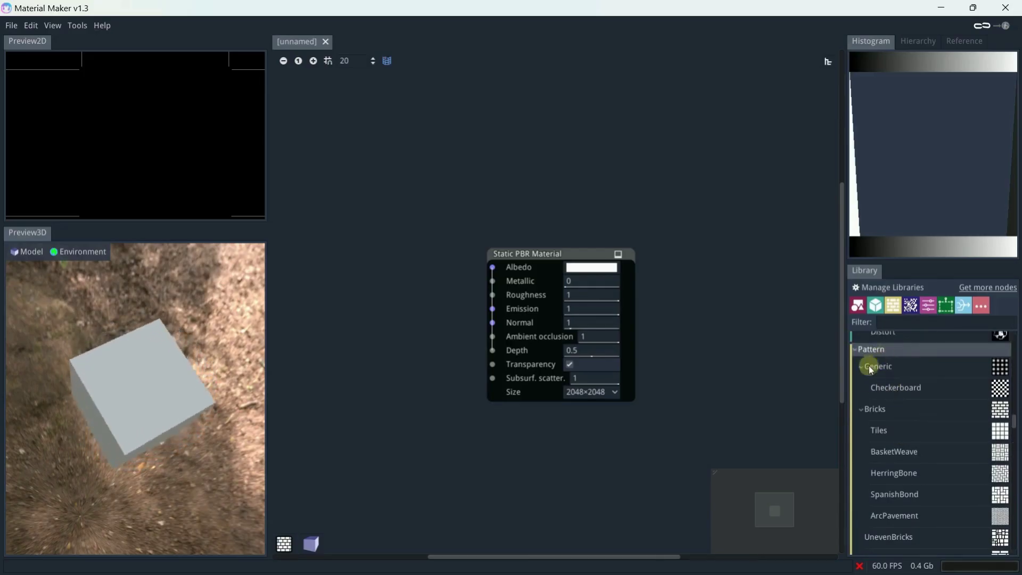
{"action": "left_click", "coordinate": [876, 413]}
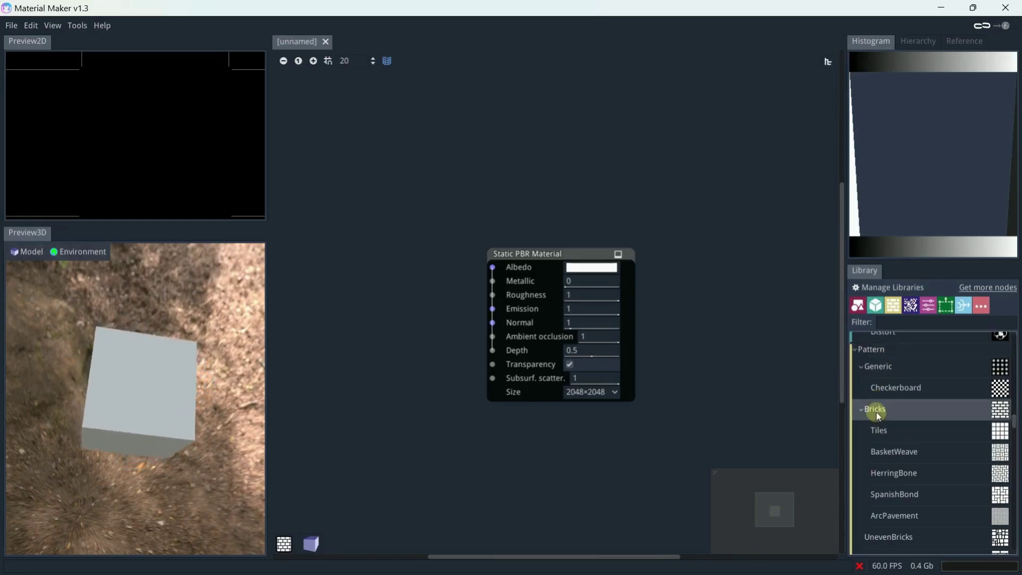
{"action": "left_click_drag", "start_coordinate": [879, 411], "coordinate": [323, 283]}
{"action": "middle_click_drag", "start_coordinate": [347, 257], "coordinate": [514, 212]}
{"action": "scroll", "coordinate": [510, 246], "scroll_direction": "down", "scroll_amount": 2}
{"action": "left_click_drag", "start_coordinate": [510, 246], "coordinate": [401, 240]}
{"action": "scroll", "coordinate": [410, 243], "scroll_direction": "up", "scroll_amount": 2}
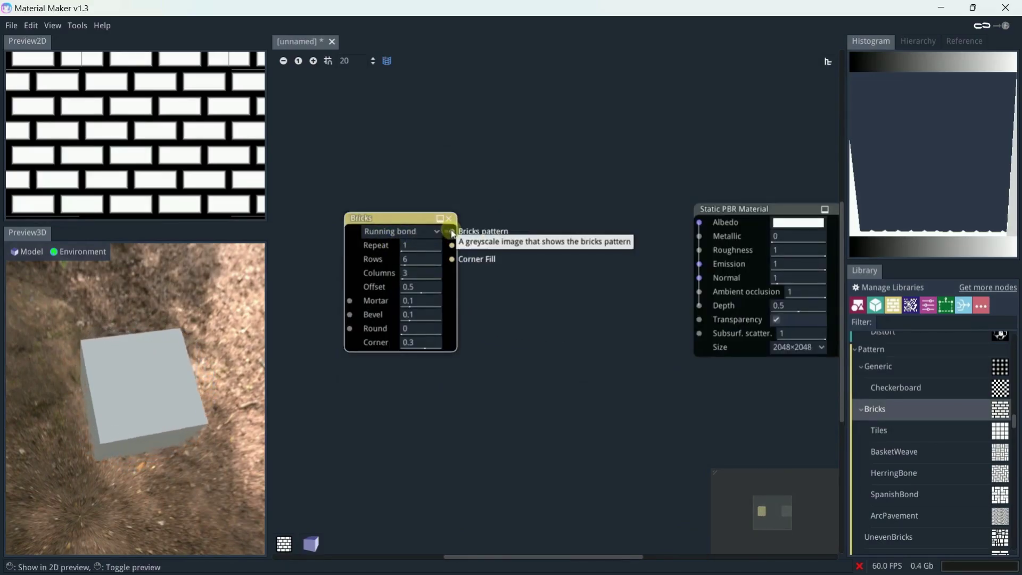
{"action": "left_click_drag", "start_coordinate": [452, 232], "coordinate": [699, 222]}
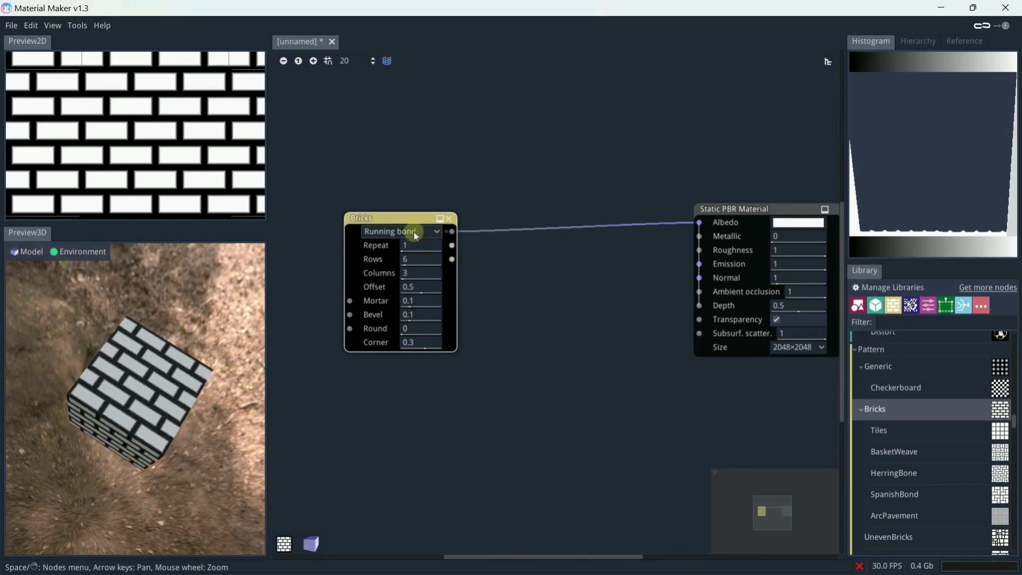
Try the Running bond (2), Running bond (3), HerringBone, Basket weave and Spanish bond patterns on the Bricks node, ending on Running bond.
{"action": "scroll", "coordinate": [390, 222], "scroll_direction": "up", "scroll_amount": 4}
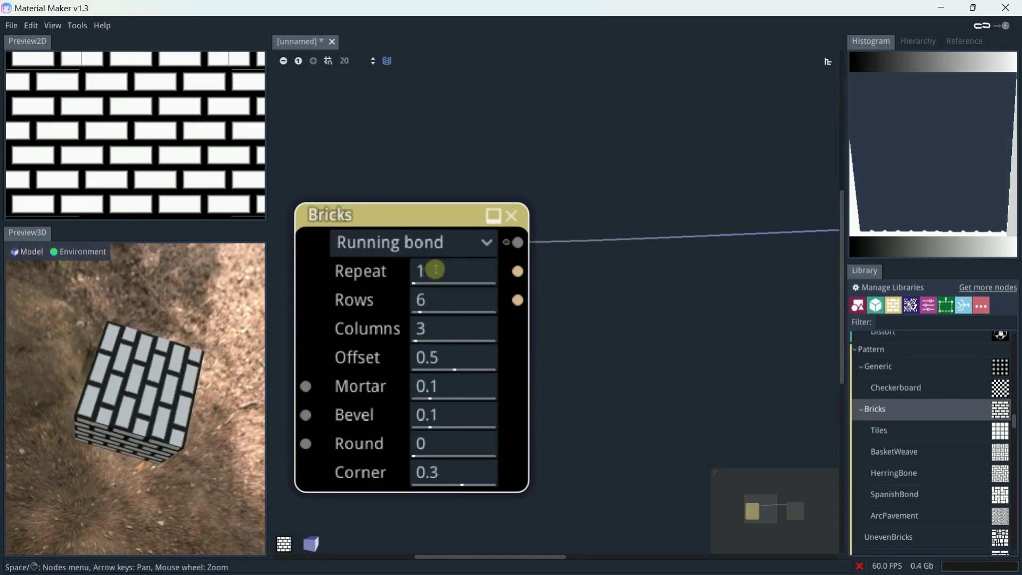
{"action": "left_click", "coordinate": [421, 245]}
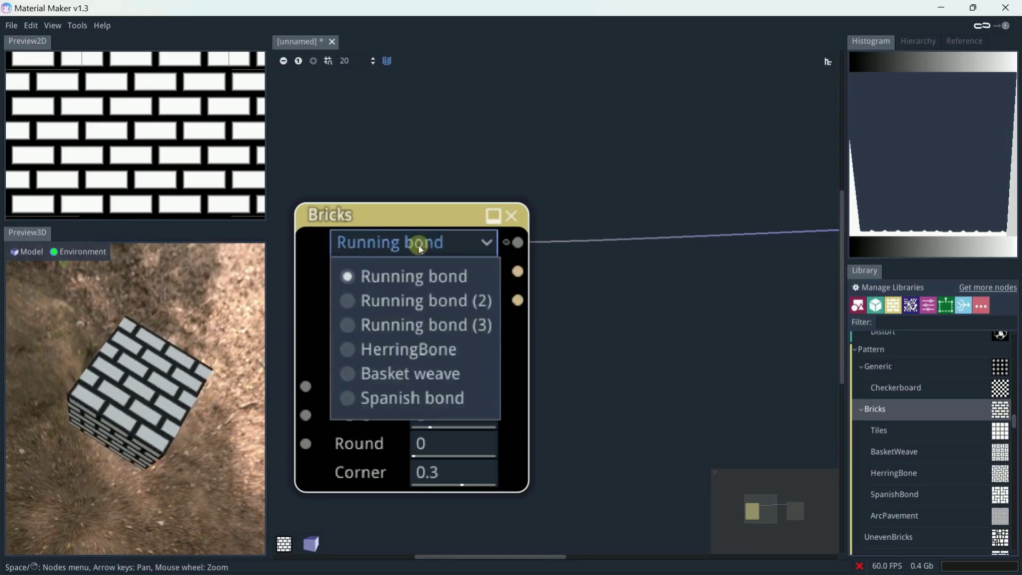
{"action": "left_click", "coordinate": [401, 300]}
{"action": "left_click", "coordinate": [391, 246]}
{"action": "left_click", "coordinate": [388, 325]}
{"action": "left_click", "coordinate": [385, 246]}
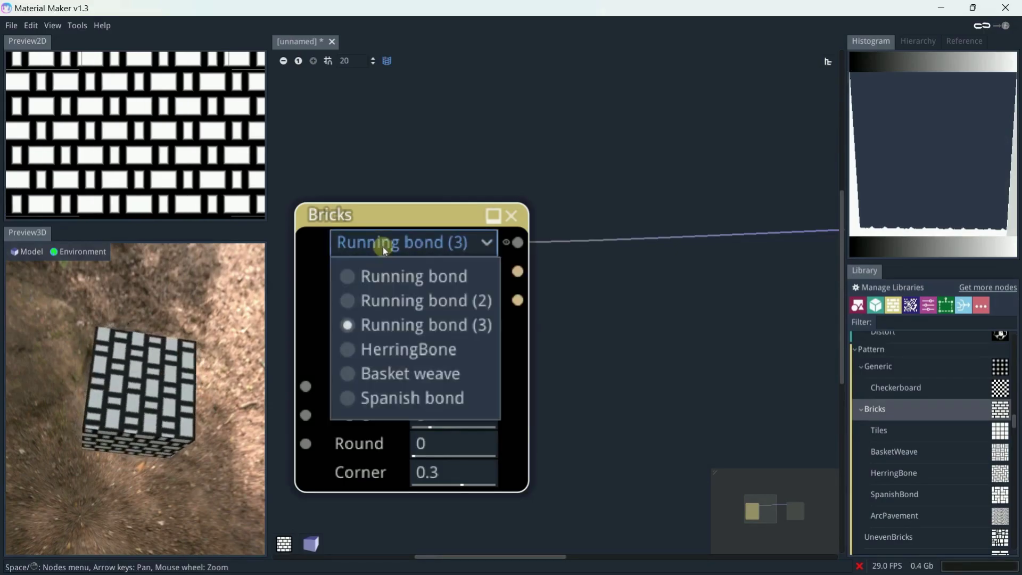
{"action": "left_click", "coordinate": [385, 347]}
{"action": "left_click", "coordinate": [406, 243]}
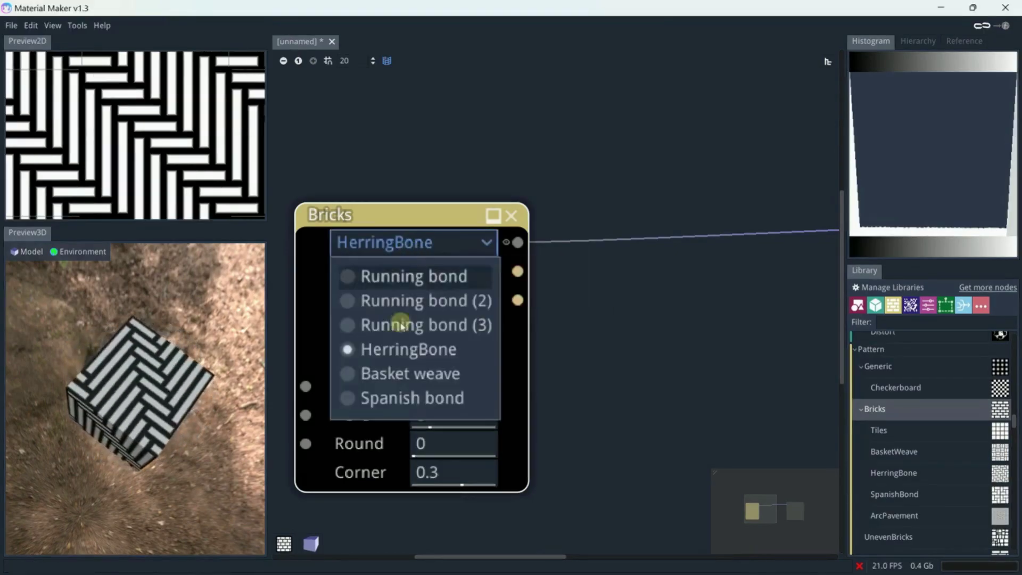
{"action": "left_click", "coordinate": [397, 372]}
{"action": "left_click", "coordinate": [394, 243]}
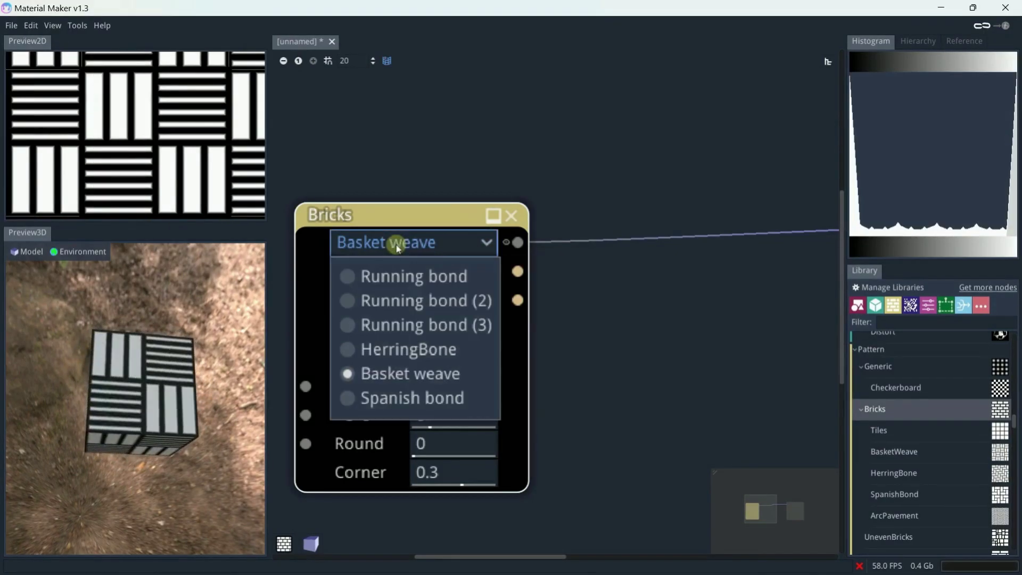
{"action": "left_click", "coordinate": [378, 397]}
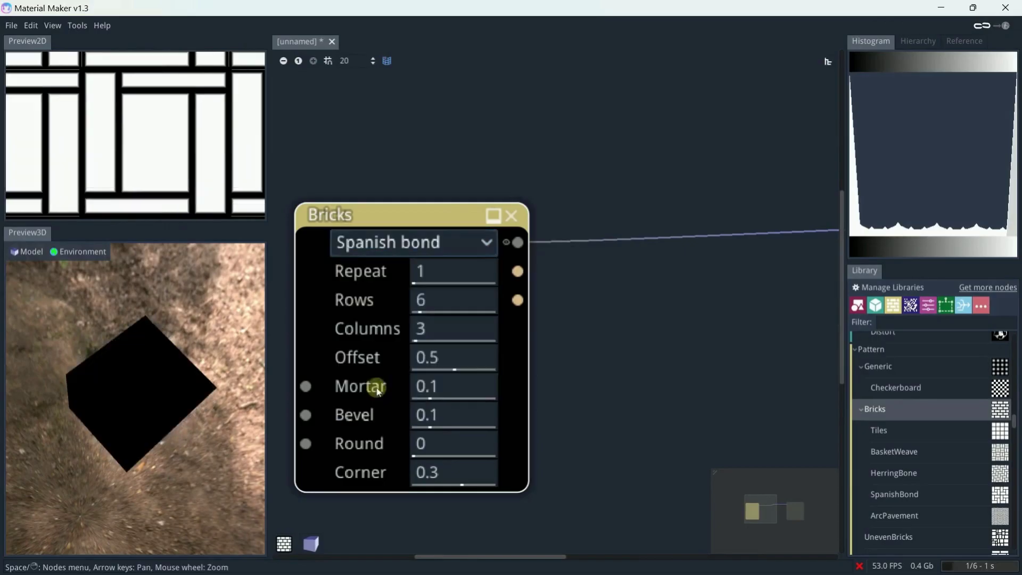
{"action": "left_click", "coordinate": [420, 249]}
{"action": "left_click", "coordinate": [396, 274]}
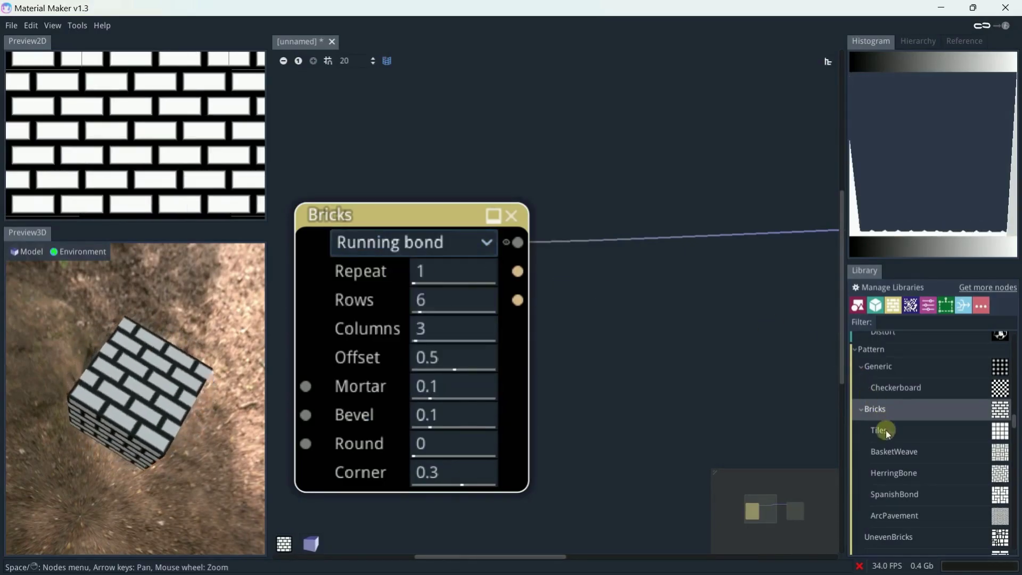
Examine the brick and weave pattern nodes available in the library.
{"action": "scroll", "coordinate": [900, 426], "scroll_direction": "down", "scroll_amount": 5}
{"action": "scroll", "coordinate": [903, 394], "scroll_direction": "up", "scroll_amount": 4}
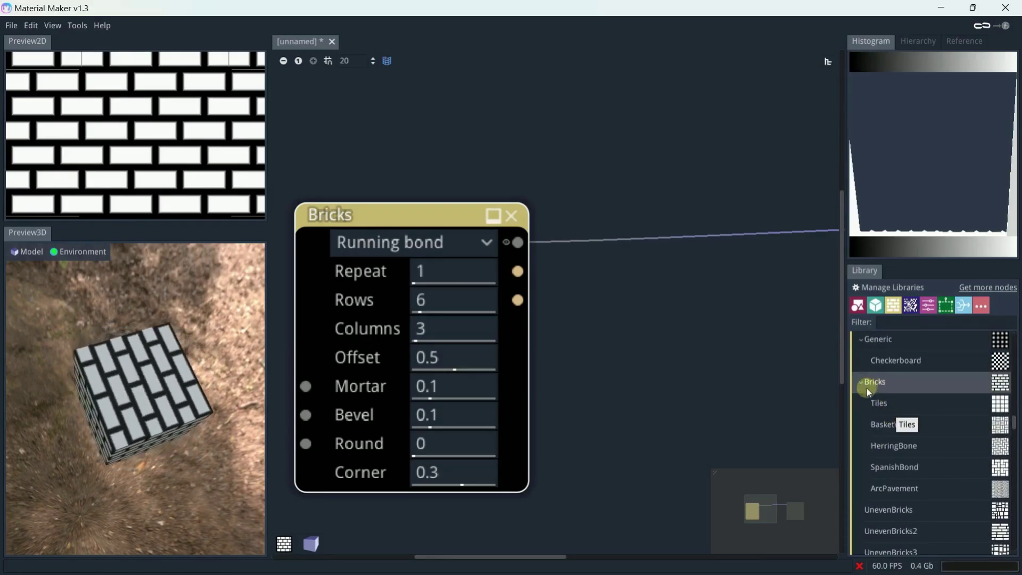
{"action": "scroll", "coordinate": [899, 442], "scroll_direction": "down", "scroll_amount": 5}
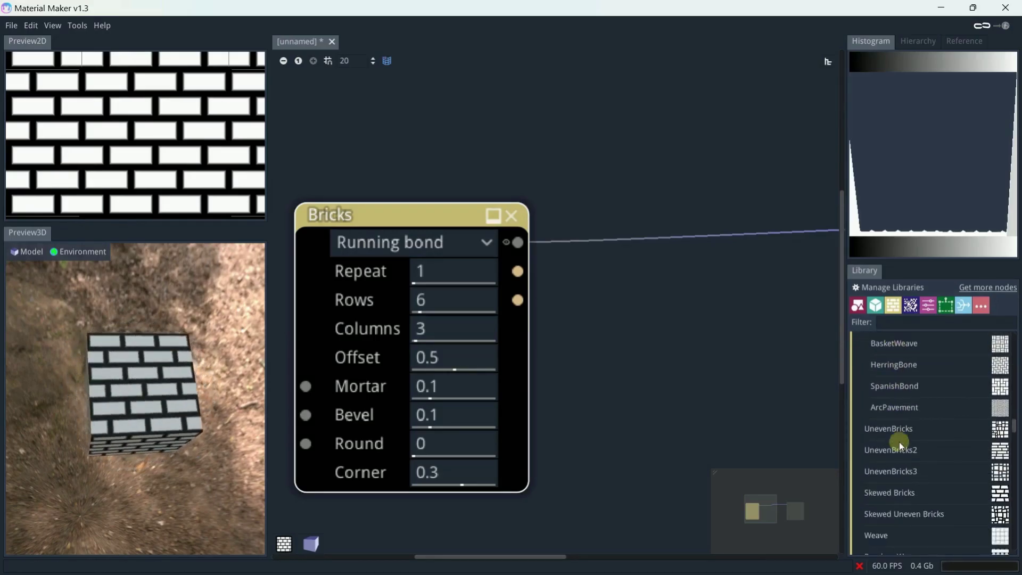
{"action": "scroll", "coordinate": [904, 446], "scroll_direction": "up", "scroll_amount": 4}
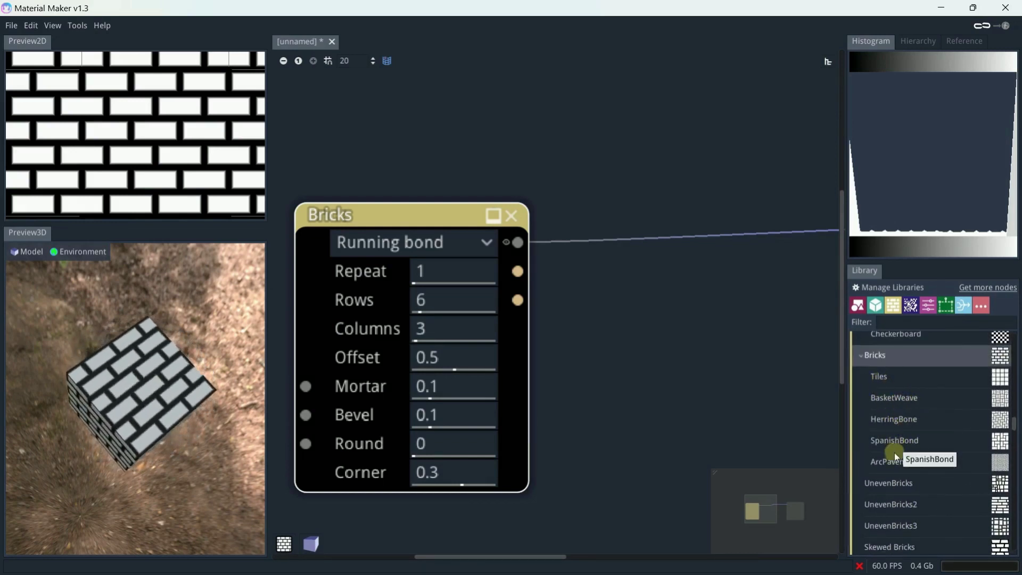
{"action": "scroll", "coordinate": [900, 459], "scroll_direction": "down", "scroll_amount": 5}
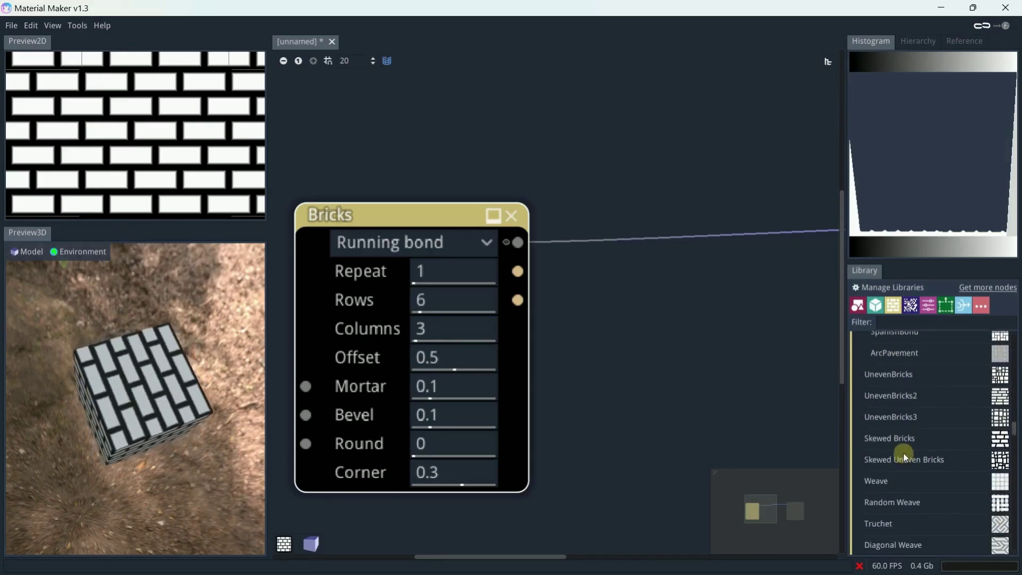
{"action": "scroll", "coordinate": [898, 463], "scroll_direction": "down", "scroll_amount": 1}
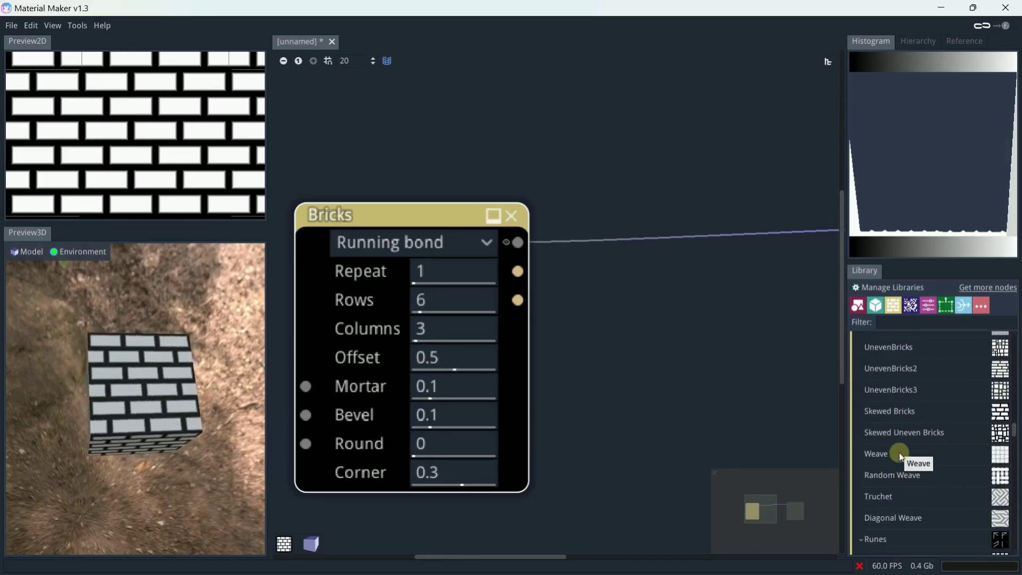
{"action": "scroll", "coordinate": [890, 439], "scroll_direction": "up", "scroll_amount": 1}
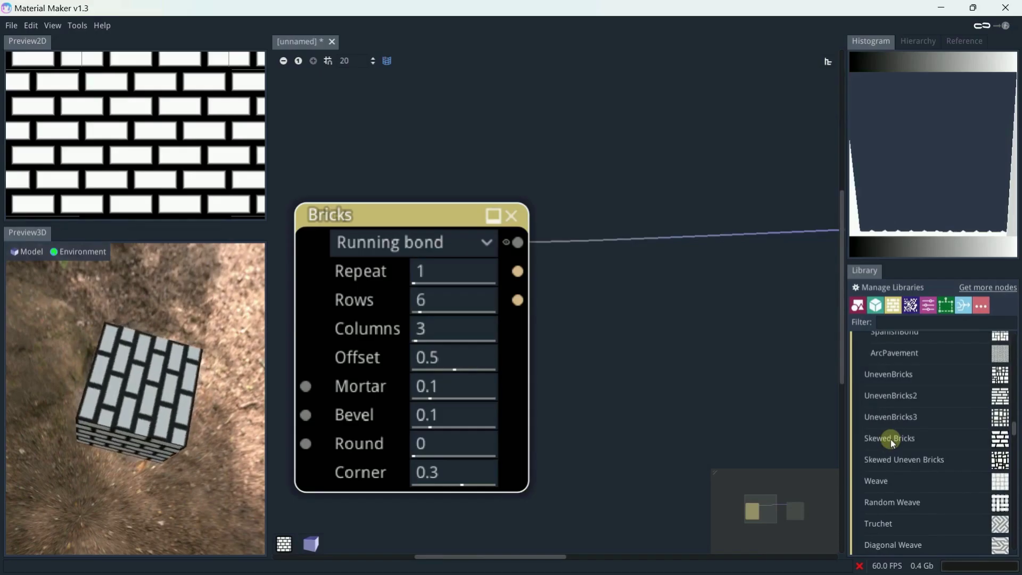
{"action": "scroll", "coordinate": [889, 430], "scroll_direction": "up", "scroll_amount": 2}
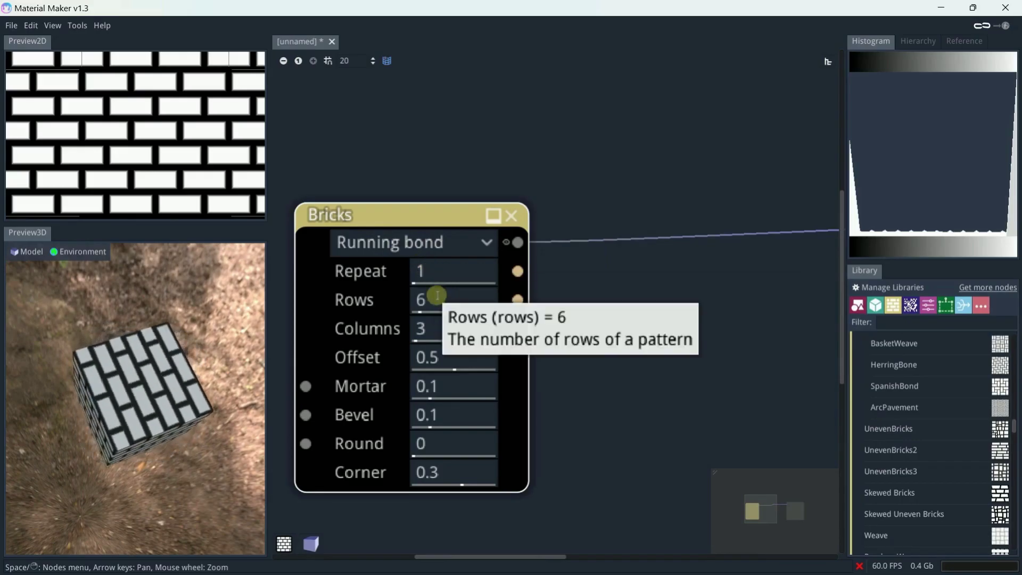
Set the Bricks node to 8 rows and 4 columns, with Repeat at 1.
{"action": "left_click_drag", "start_coordinate": [449, 299], "coordinate": [480, 328]}
{"action": "scroll", "coordinate": [80, 367], "scroll_direction": "up", "scroll_amount": 5}
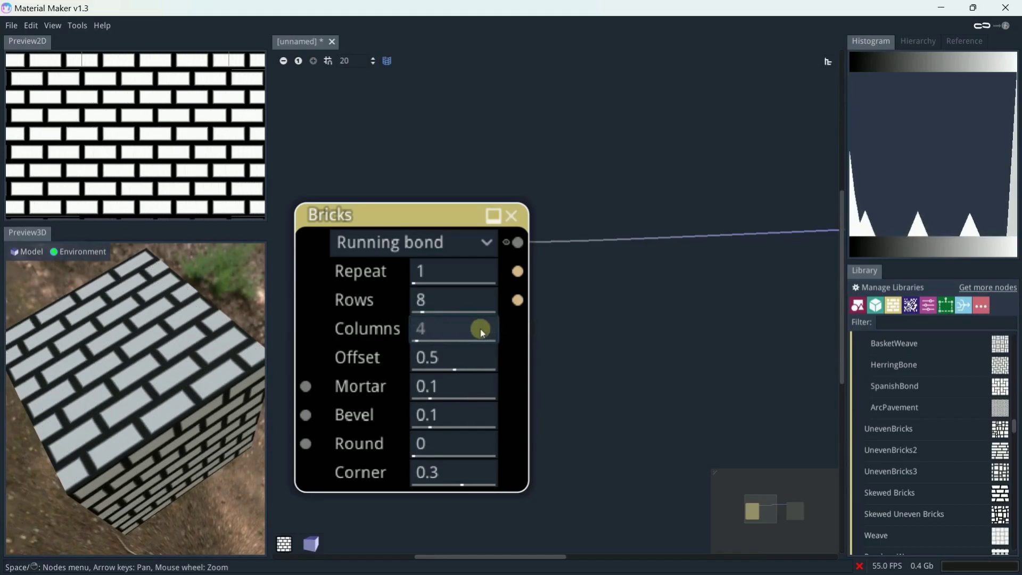
{"action": "left_click_drag", "start_coordinate": [194, 384], "coordinate": [194, 335]}
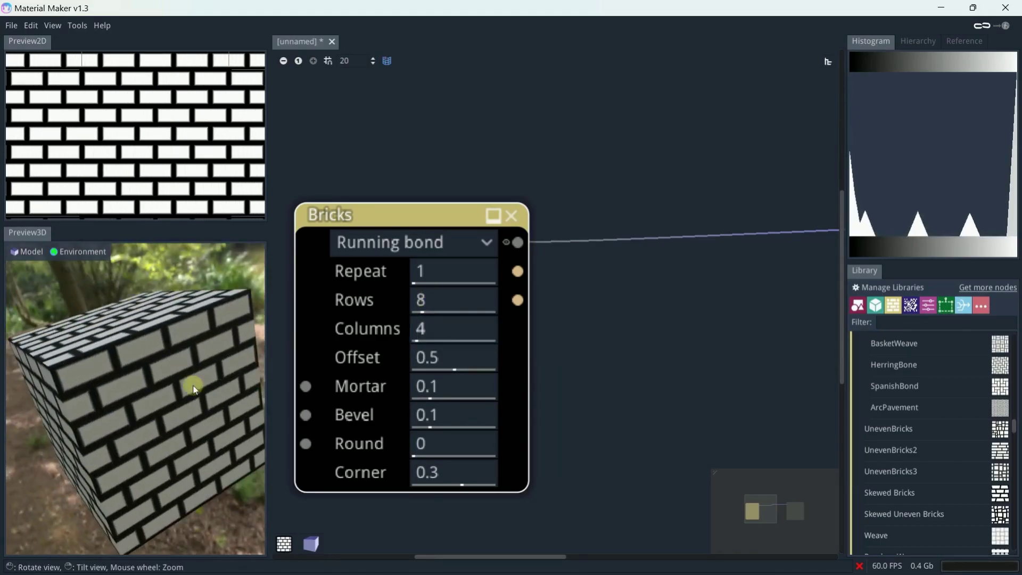
{"action": "scroll", "coordinate": [195, 382], "scroll_direction": "down", "scroll_amount": 5}
{"action": "left_click_drag", "start_coordinate": [441, 279], "coordinate": [408, 282]}
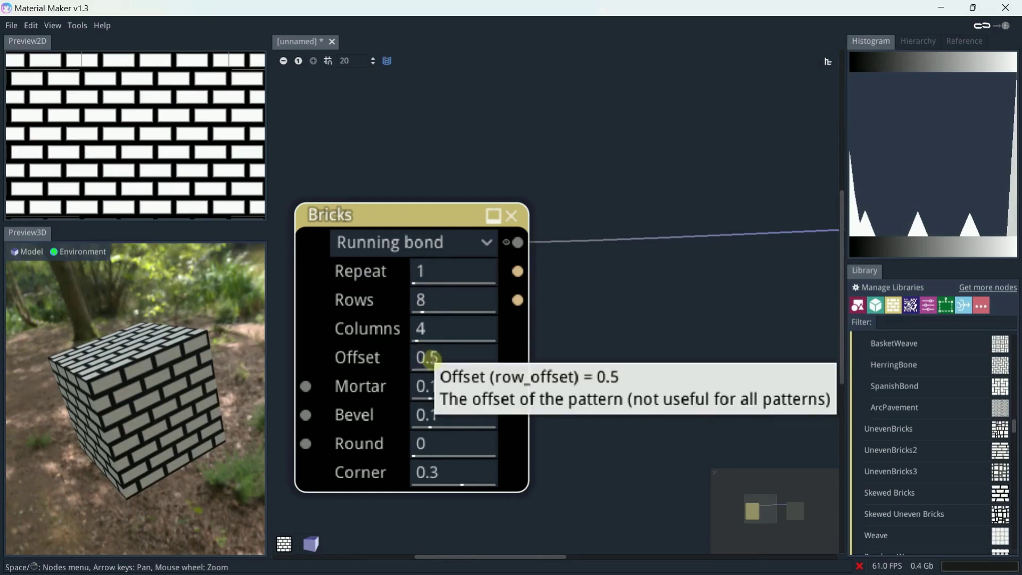
Set the Bricks node's Offset to 0 so the brick rows line up.
{"action": "left_click_drag", "start_coordinate": [430, 358], "coordinate": [237, 367]}
{"action": "scroll", "coordinate": [123, 367], "scroll_direction": "up", "scroll_amount": 5}
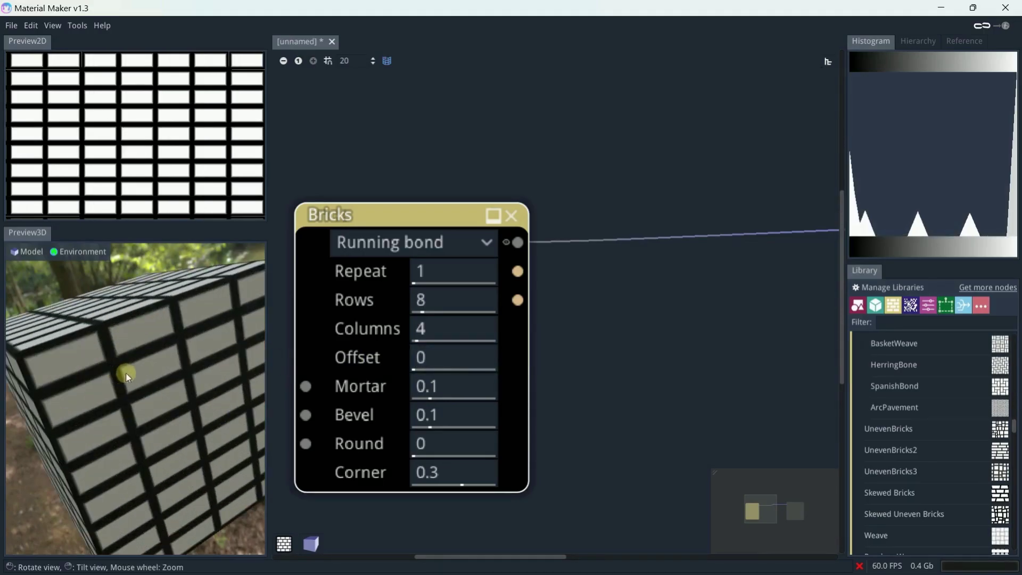
{"action": "left_click_drag", "start_coordinate": [422, 359], "coordinate": [449, 358]}
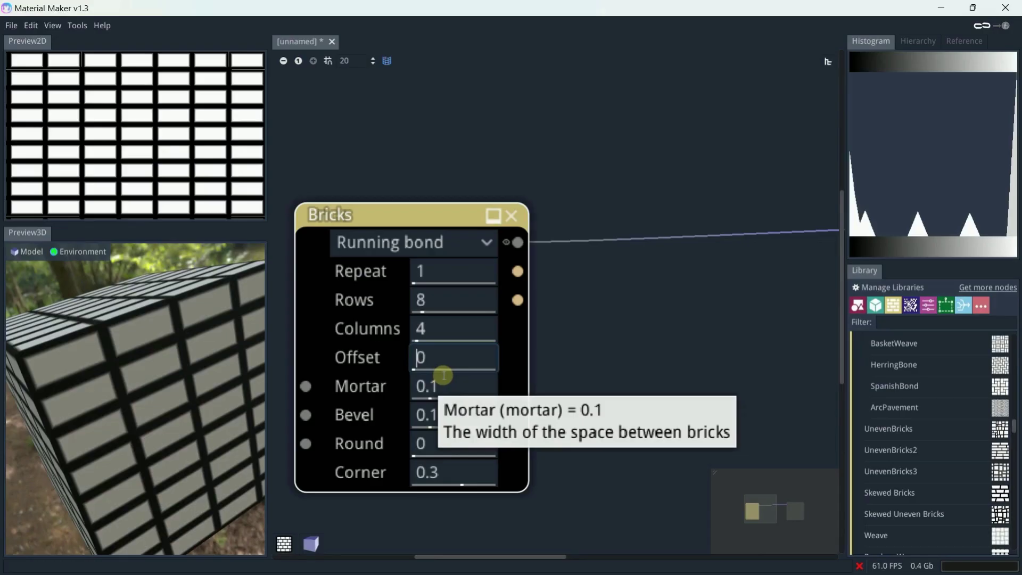
Narrow the gaps between bricks by setting the Bricks node's Mortar to 0.02.
{"action": "scroll", "coordinate": [205, 341], "scroll_direction": "up", "scroll_amount": 3}
{"action": "scroll", "coordinate": [171, 355], "scroll_direction": "up", "scroll_amount": 2}
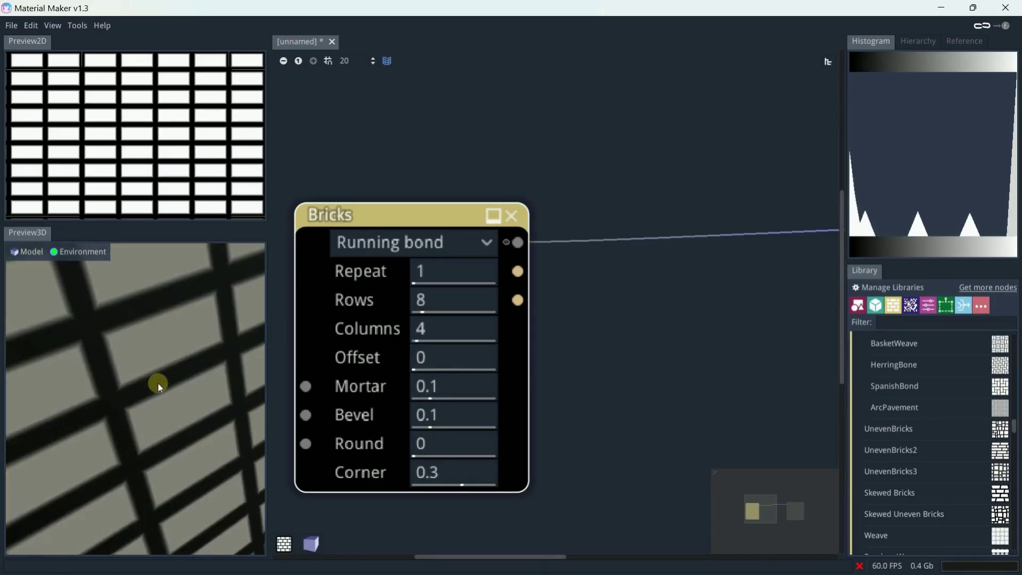
{"action": "left_click_drag", "start_coordinate": [421, 384], "coordinate": [366, 386]}
{"action": "left_click", "coordinate": [445, 391]}
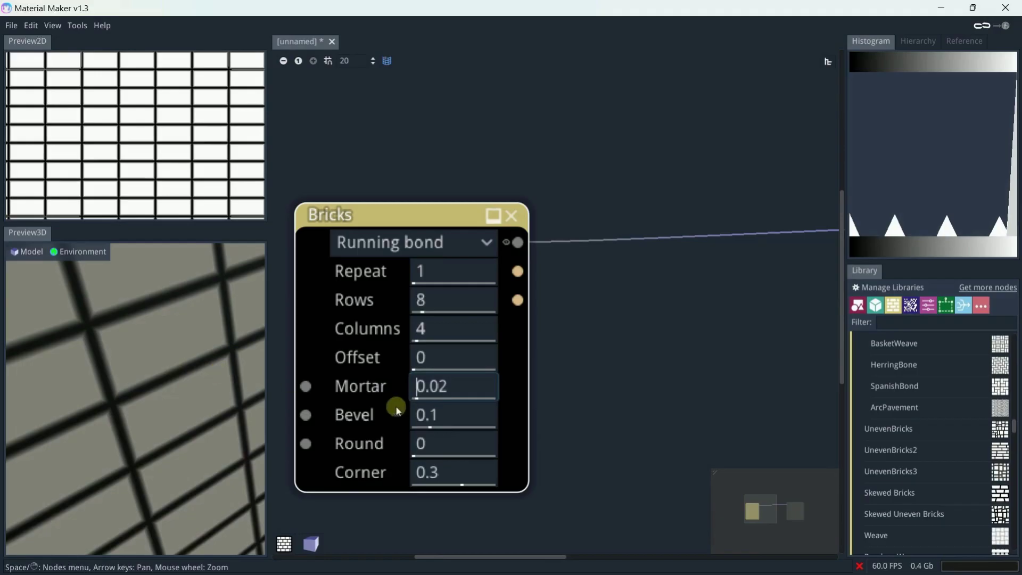
Set the Bricks node's Bevel and Round to 0.1 and its Corner to 0.24.
{"action": "left_click_drag", "start_coordinate": [428, 414], "coordinate": [619, 462]}
{"action": "left_click_drag", "start_coordinate": [463, 436], "coordinate": [294, 463]}
{"action": "left_click_drag", "start_coordinate": [434, 444], "coordinate": [274, 425]}
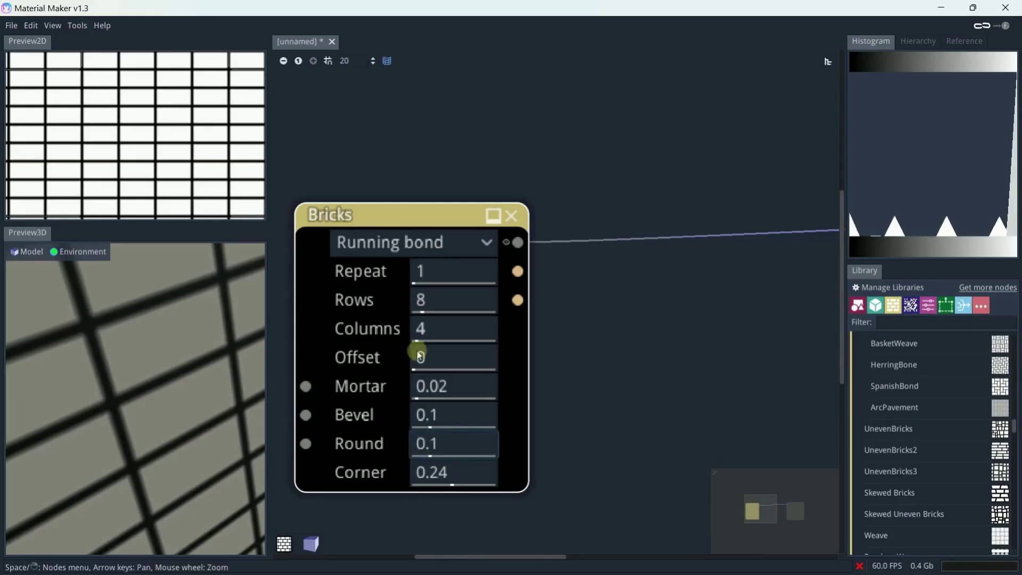
{"action": "scroll", "coordinate": [607, 306], "scroll_direction": "down", "scroll_amount": 4}
{"action": "middle_click_drag", "start_coordinate": [671, 294], "coordinate": [571, 325]}
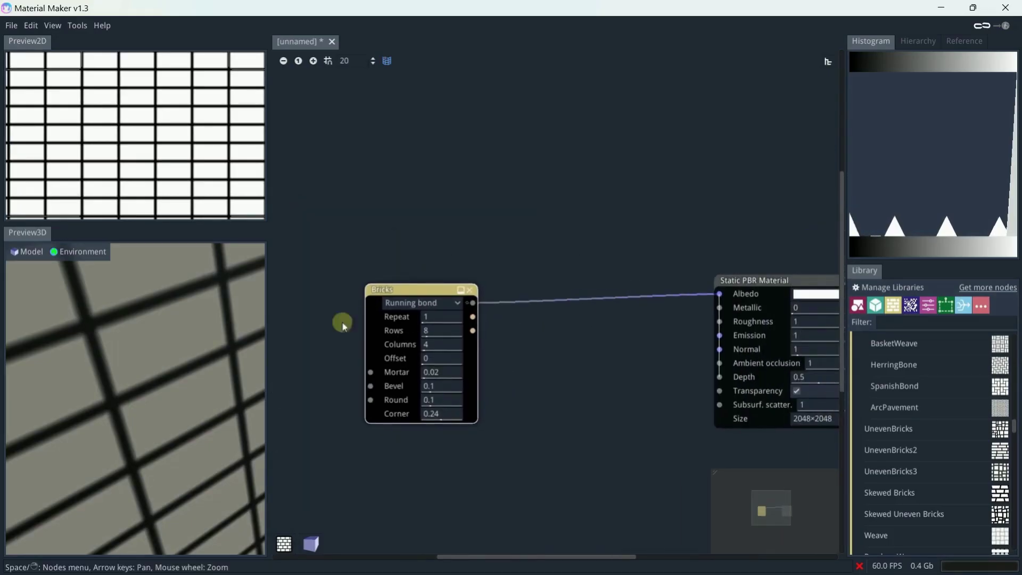
{"action": "scroll", "coordinate": [200, 354], "scroll_direction": "down", "scroll_amount": 7}
{"action": "left_click_drag", "start_coordinate": [197, 354], "coordinate": [185, 359]}
{"action": "scroll", "coordinate": [185, 359], "scroll_direction": "up", "scroll_amount": 2}
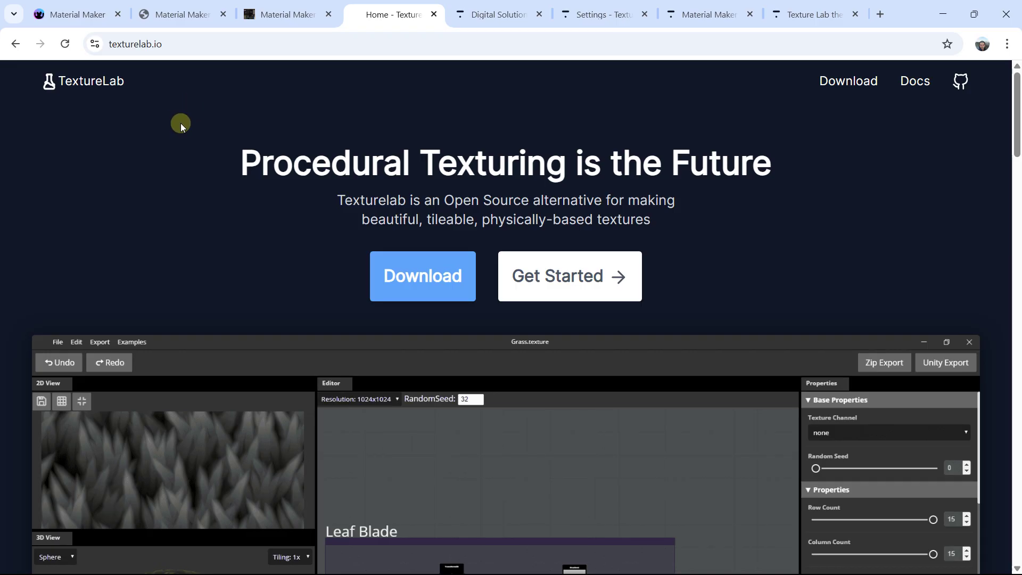
Review the TextureLab home page, examining its feature descriptions, other features and community sections.
{"action": "scroll", "coordinate": [176, 200], "scroll_direction": "down", "scroll_amount": 5}
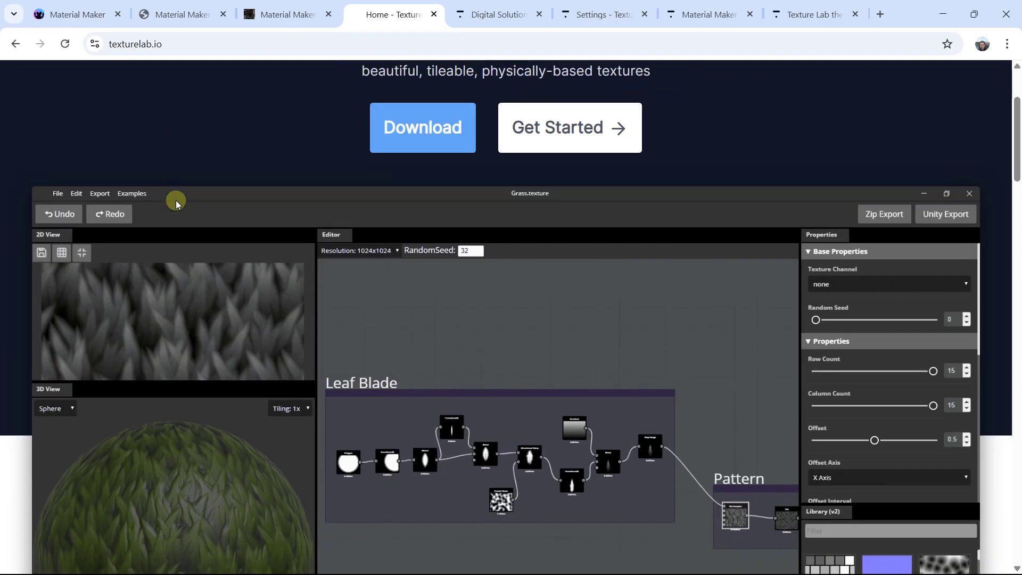
{"action": "scroll", "coordinate": [554, 286], "scroll_direction": "down", "scroll_amount": 17}
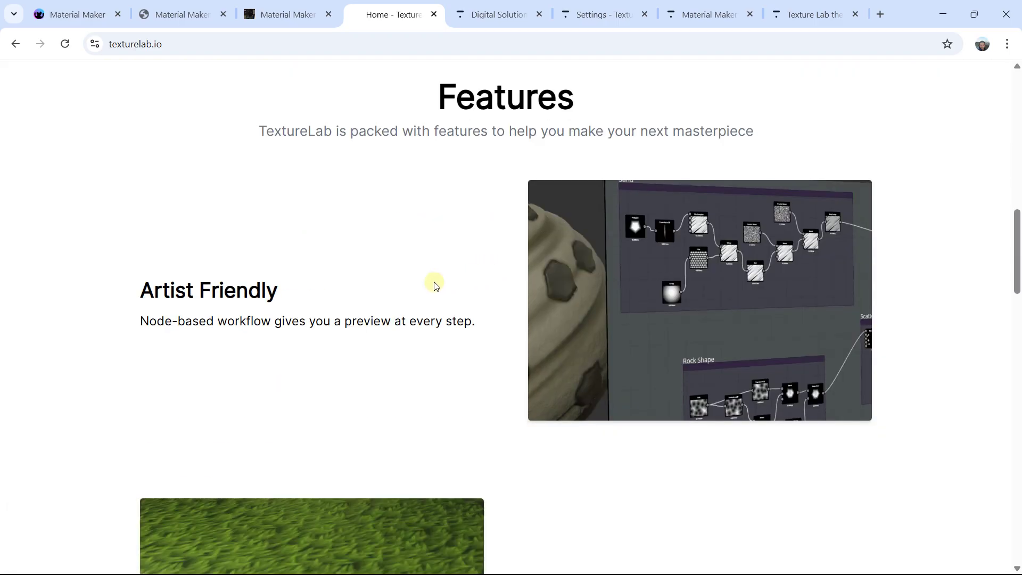
{"action": "scroll", "coordinate": [366, 264], "scroll_direction": "down", "scroll_amount": 15}
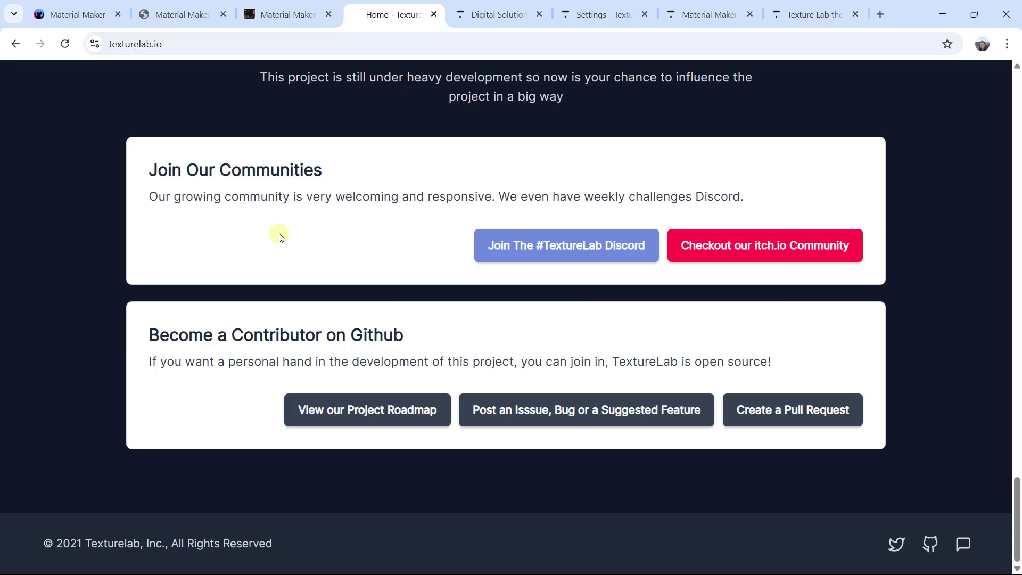
{"action": "scroll", "coordinate": [281, 237], "scroll_direction": "up", "scroll_amount": 15}
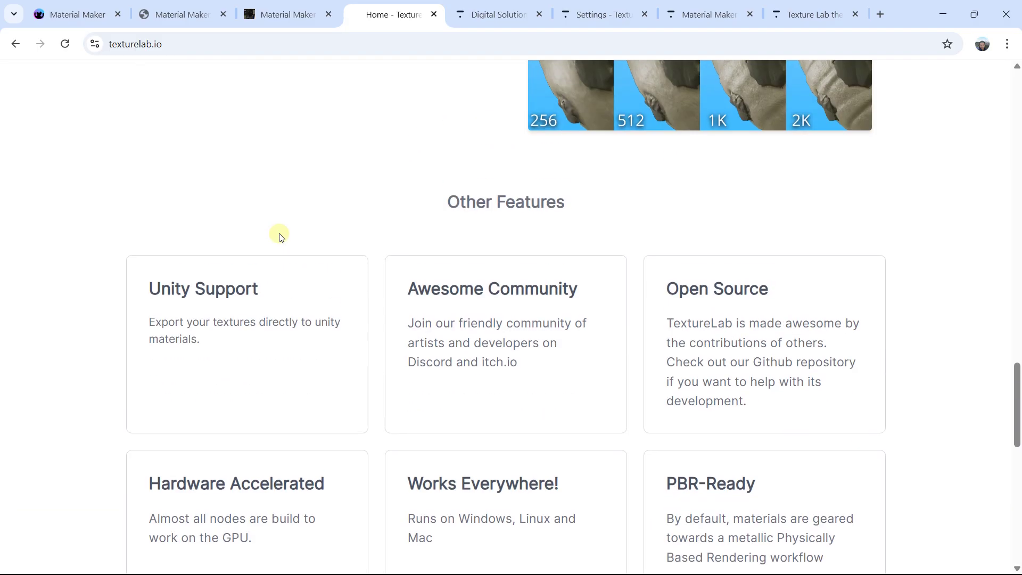
{"action": "scroll", "coordinate": [281, 237], "scroll_direction": "up", "scroll_amount": 15}
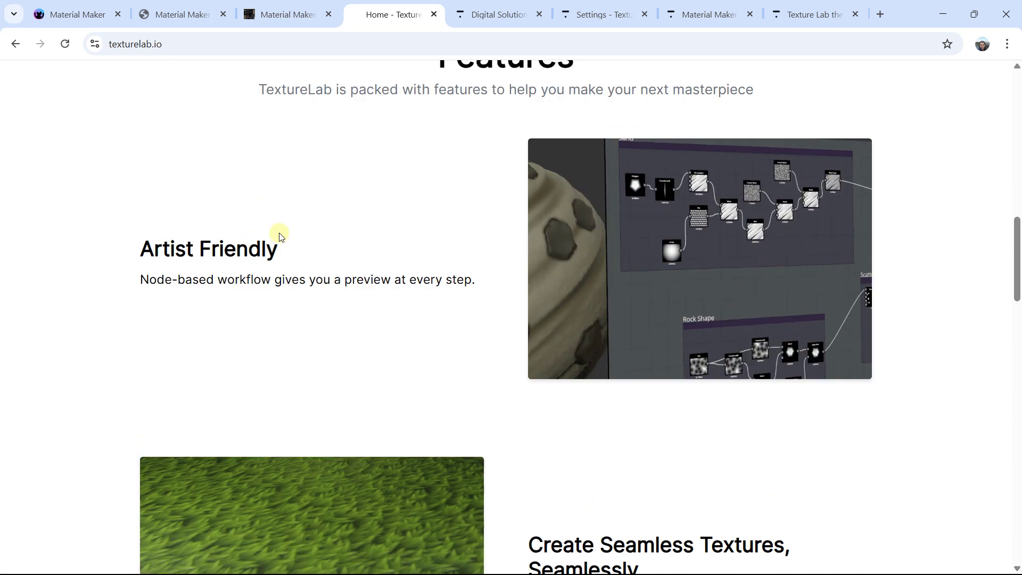
{"action": "scroll", "coordinate": [279, 232], "scroll_direction": "up", "scroll_amount": 5}
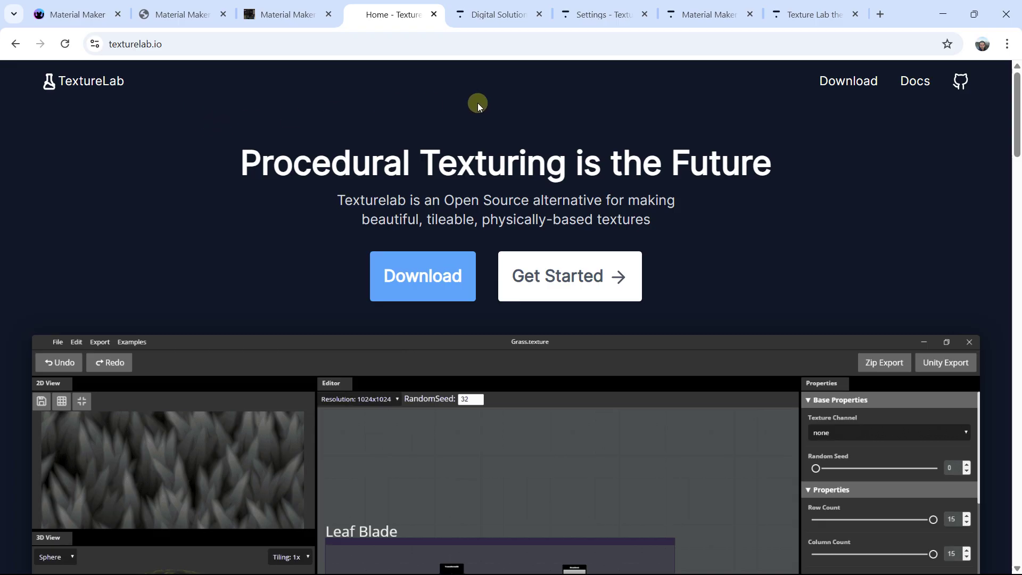
View TextureLab's download page, return to its home page and open the documentation.
{"action": "left_click", "coordinate": [832, 86]}
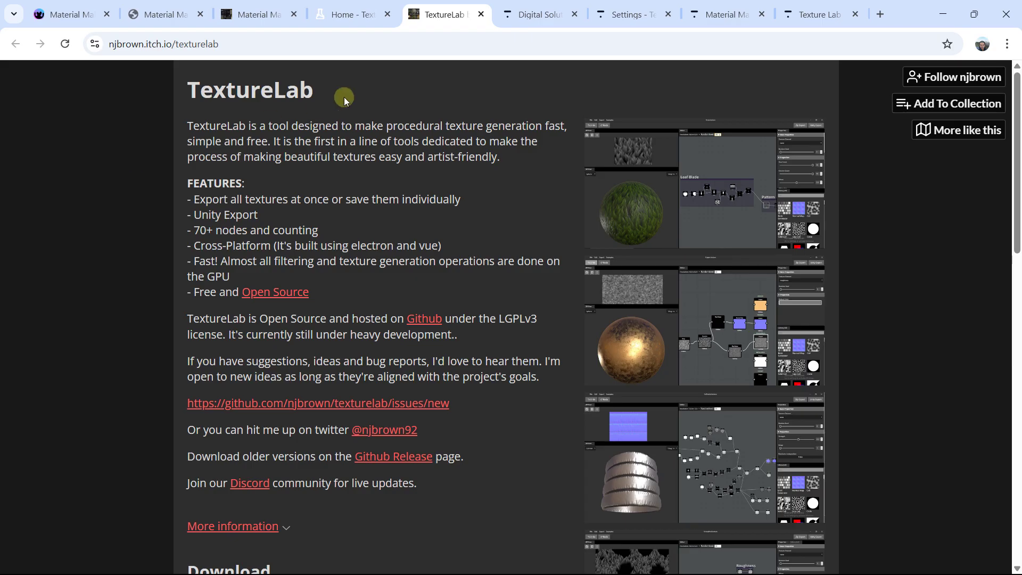
{"action": "left_click", "coordinate": [352, 15]}
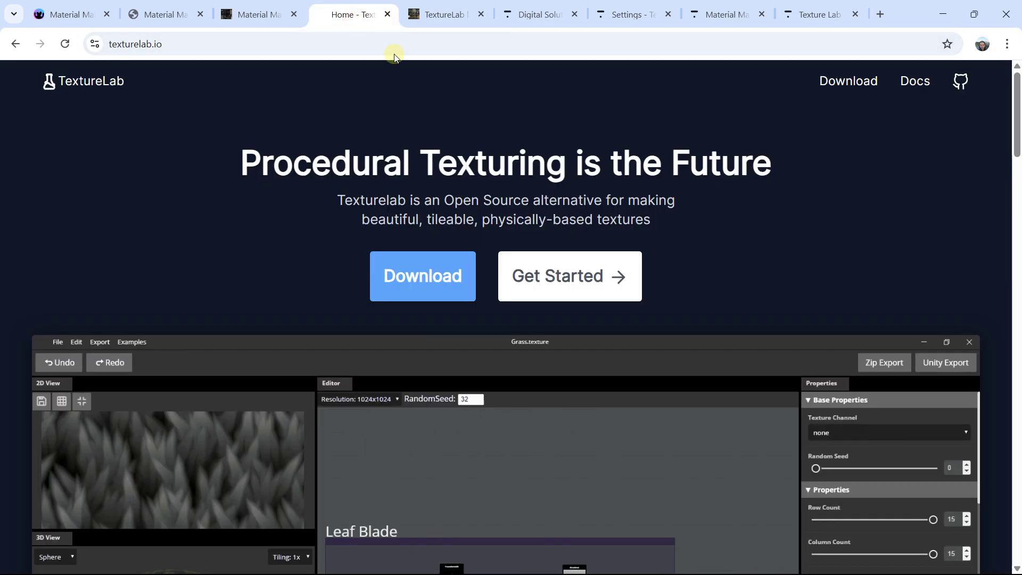
{"action": "left_click", "coordinate": [915, 81]}
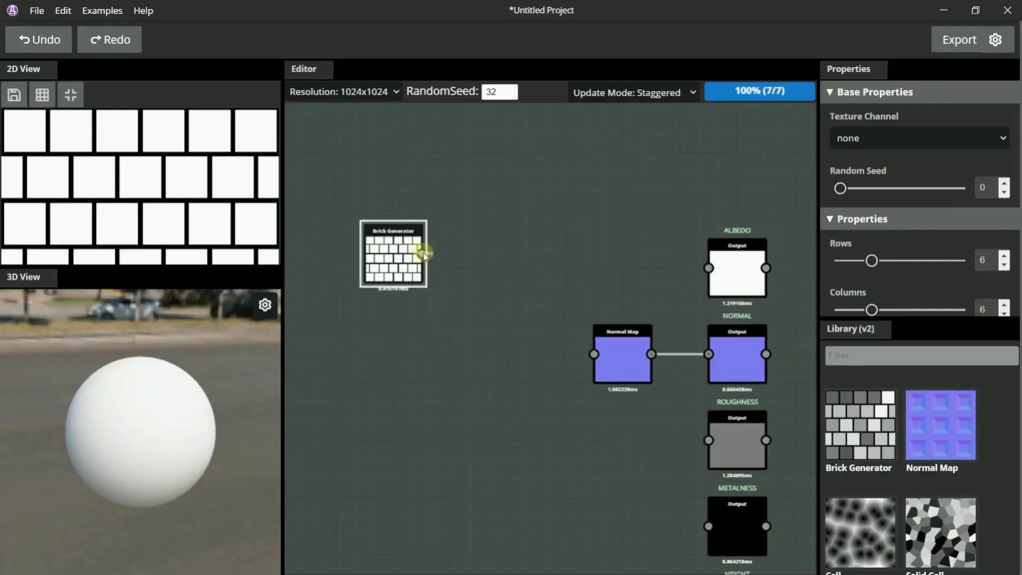
In the TextureLab editor, connect the Brick Generator node to the Albedo output and reposition the Brick Generator.
{"action": "left_click_drag", "start_coordinate": [424, 253], "coordinate": [709, 268]}
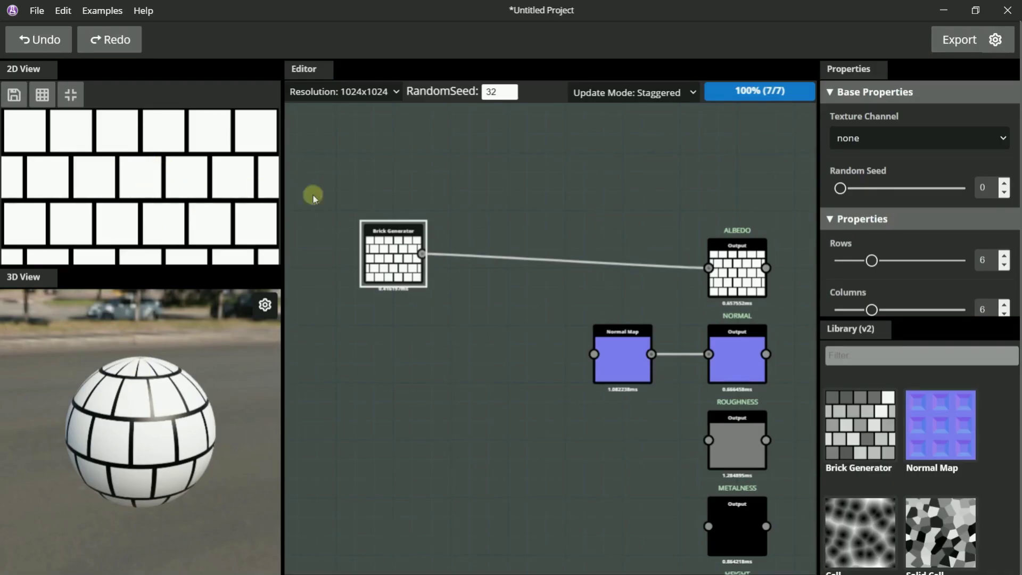
{"action": "left_click_drag", "start_coordinate": [397, 255], "coordinate": [440, 245]}
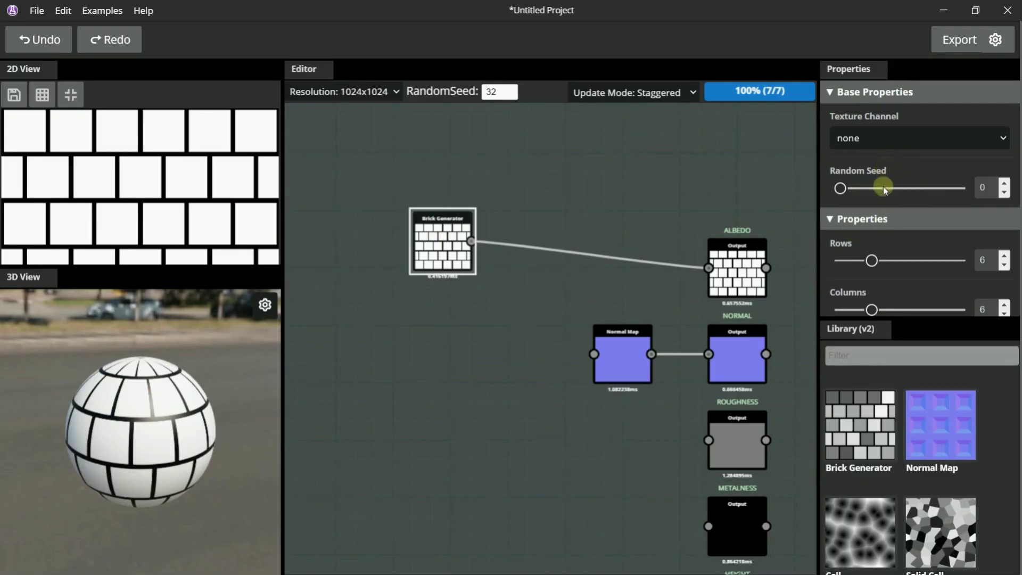
Set the Brick Generator's Rows to 8.
{"action": "scroll", "coordinate": [883, 187], "scroll_direction": "down", "scroll_amount": 1}
{"action": "left_click_drag", "start_coordinate": [873, 192], "coordinate": [891, 193]}
{"action": "mouse_move", "coordinate": [872, 241]}
{"action": "left_mouse_down"}
{"action": "mouse_move", "coordinate": [882, 240]}
{"action": "mouse_move", "coordinate": [871, 239]}
{"action": "left_mouse_up"}
{"action": "left_click_drag", "start_coordinate": [887, 194], "coordinate": [886, 197]}
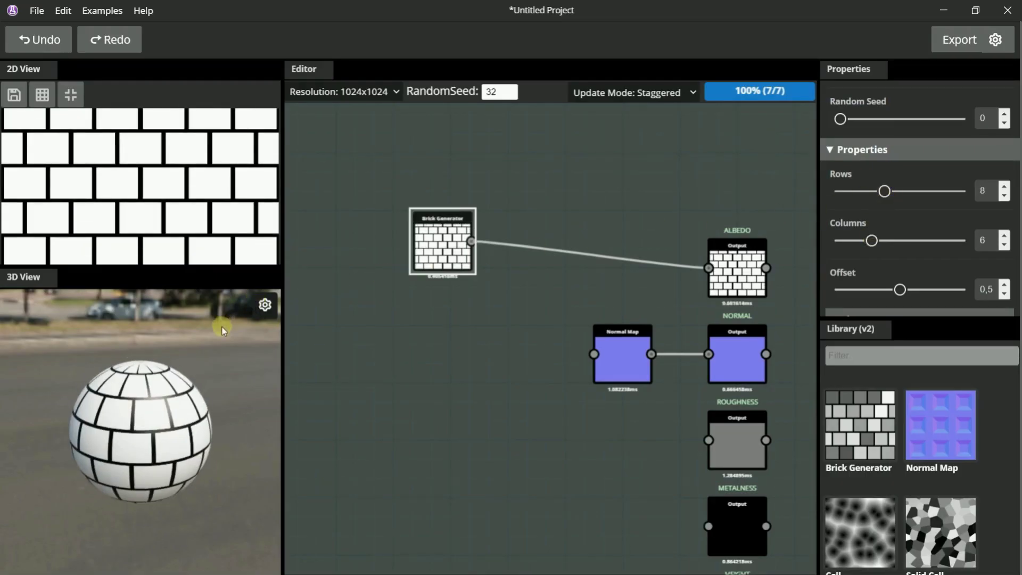
Change the 3D preview model to Cube and turn it to show a different side.
{"action": "left_click", "coordinate": [261, 303]}
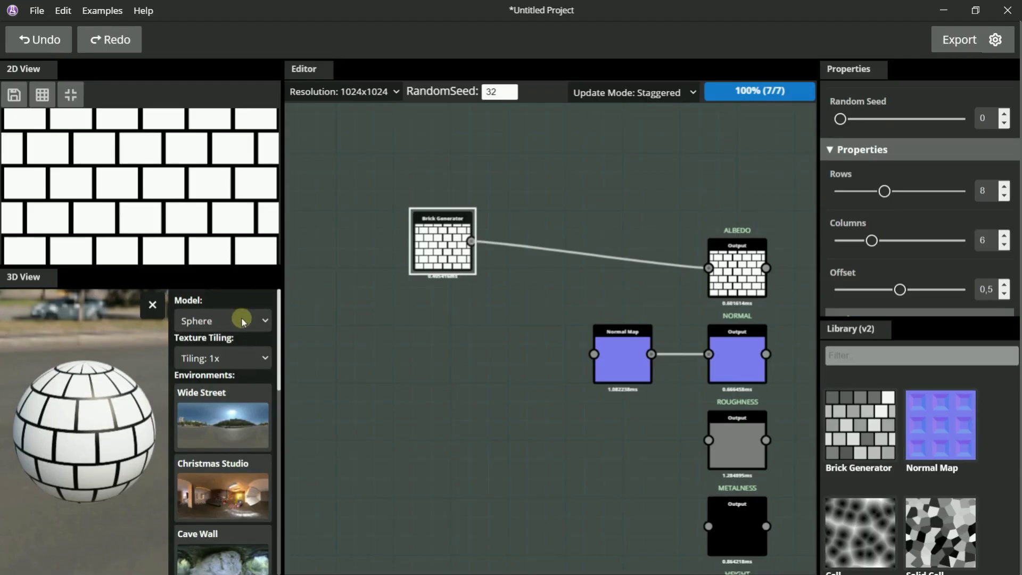
{"action": "left_click", "coordinate": [241, 320]}
{"action": "left_click", "coordinate": [225, 352]}
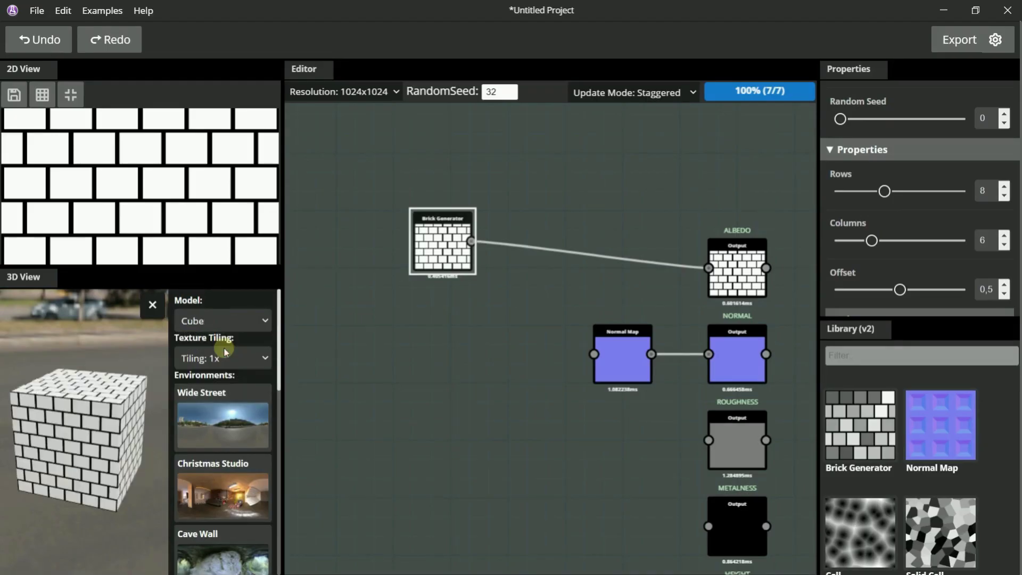
{"action": "left_click", "coordinate": [153, 304]}
{"action": "left_click_drag", "start_coordinate": [144, 366], "coordinate": [184, 376]}
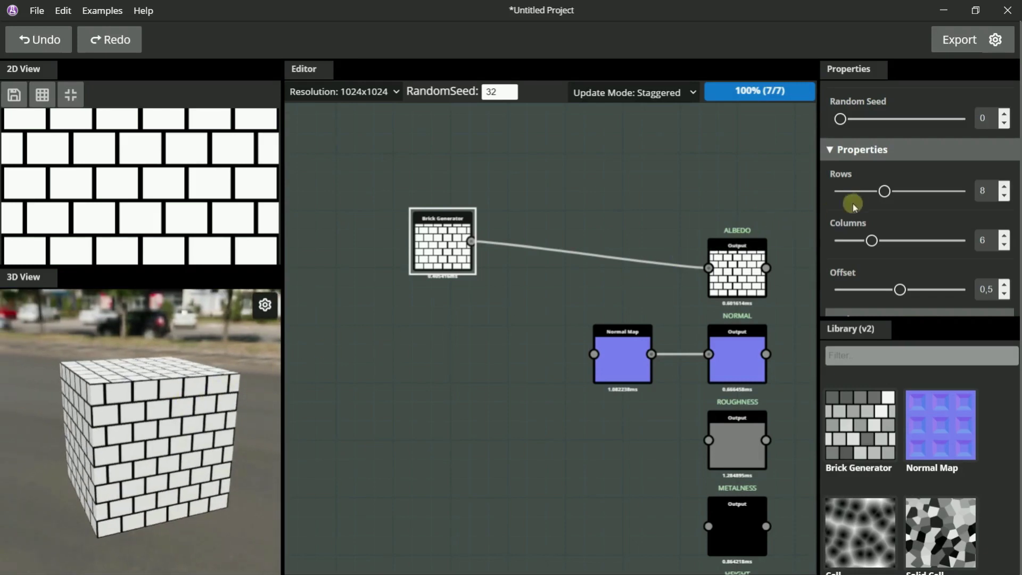
Try 10 rows on the Brick Generator and inspect the denser pattern on the cube up close.
{"action": "mouse_move", "coordinate": [884, 190]}
{"action": "left_mouse_down"}
{"action": "mouse_move", "coordinate": [867, 192]}
{"action": "mouse_move", "coordinate": [887, 199]}
{"action": "left_mouse_up"}
{"action": "left_click_drag", "start_coordinate": [863, 234], "coordinate": [876, 246]}
{"action": "left_click_drag", "start_coordinate": [885, 193], "coordinate": [896, 191]}
{"action": "scroll", "coordinate": [222, 398], "scroll_direction": "up", "scroll_amount": 2}
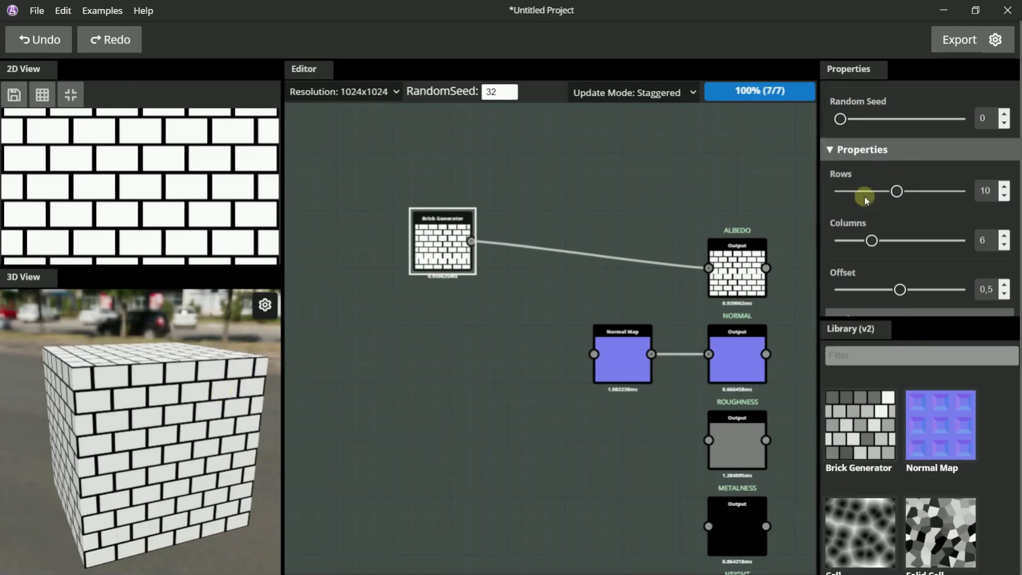
Set the Brick Generator to 6 rows and 4 columns.
{"action": "left_click_drag", "start_coordinate": [897, 190], "coordinate": [871, 191]}
{"action": "left_click_drag", "start_coordinate": [871, 241], "coordinate": [860, 242]}
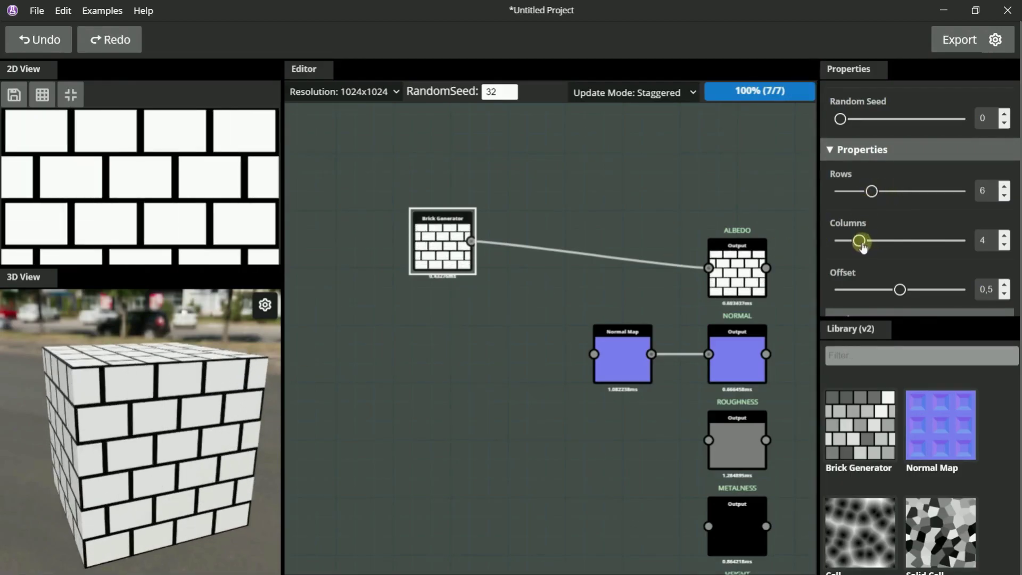
{"action": "left_click_drag", "start_coordinate": [231, 377], "coordinate": [208, 381]}
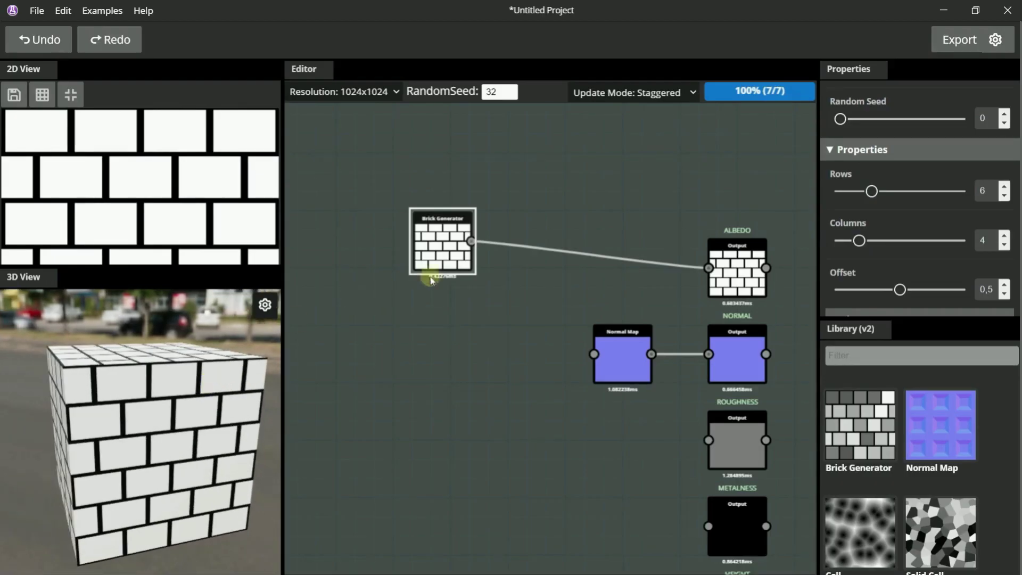
Set the Brick Generator's Offset to 0 so the brick rows line up, with Columns at 4.
{"action": "scroll", "coordinate": [834, 230], "scroll_direction": "down", "scroll_amount": 1}
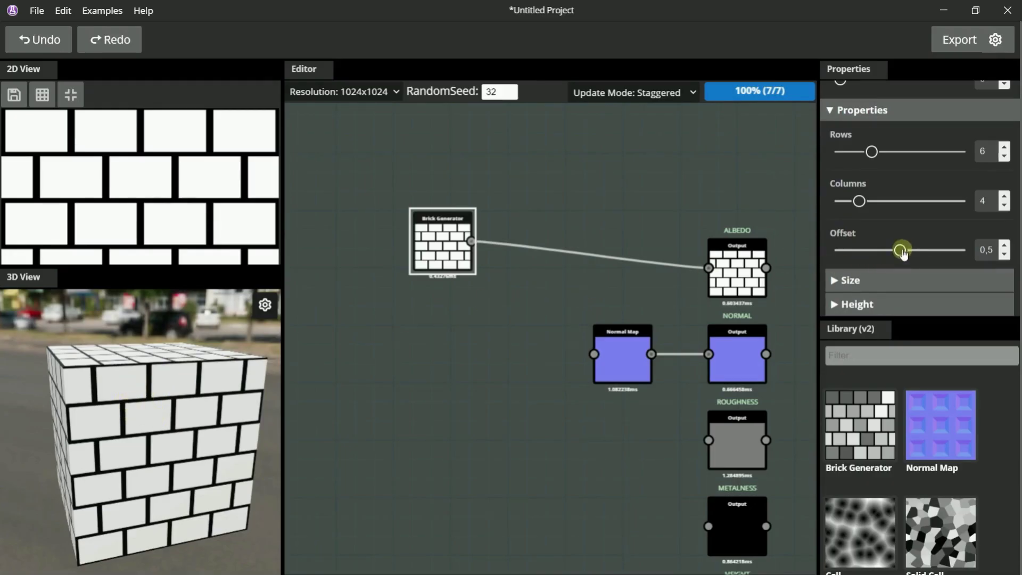
{"action": "left_click_drag", "start_coordinate": [900, 250], "coordinate": [932, 248]}
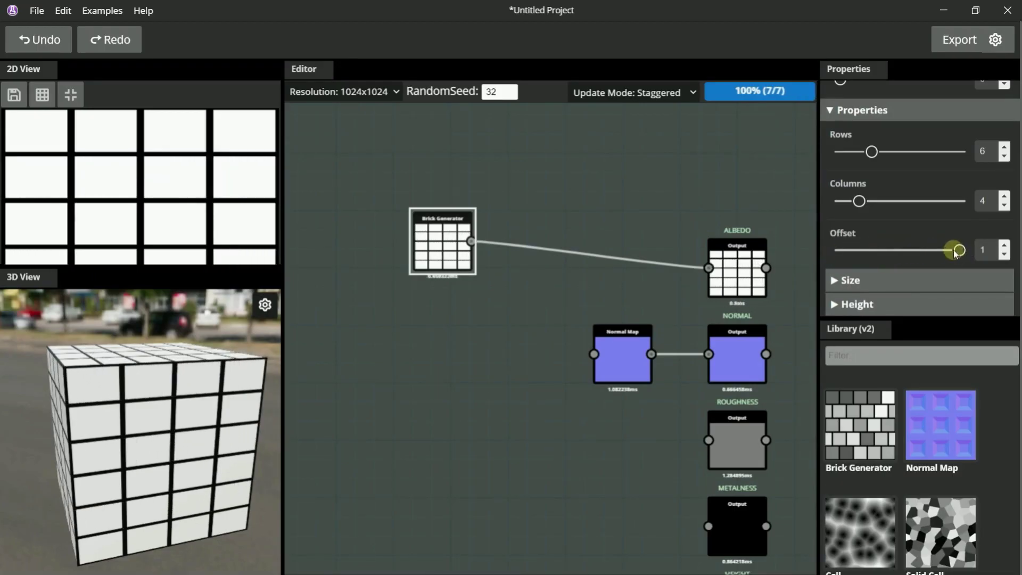
{"action": "left_click_drag", "start_coordinate": [957, 251], "coordinate": [827, 258]}
{"action": "left_click_drag", "start_coordinate": [858, 200], "coordinate": [872, 200]}
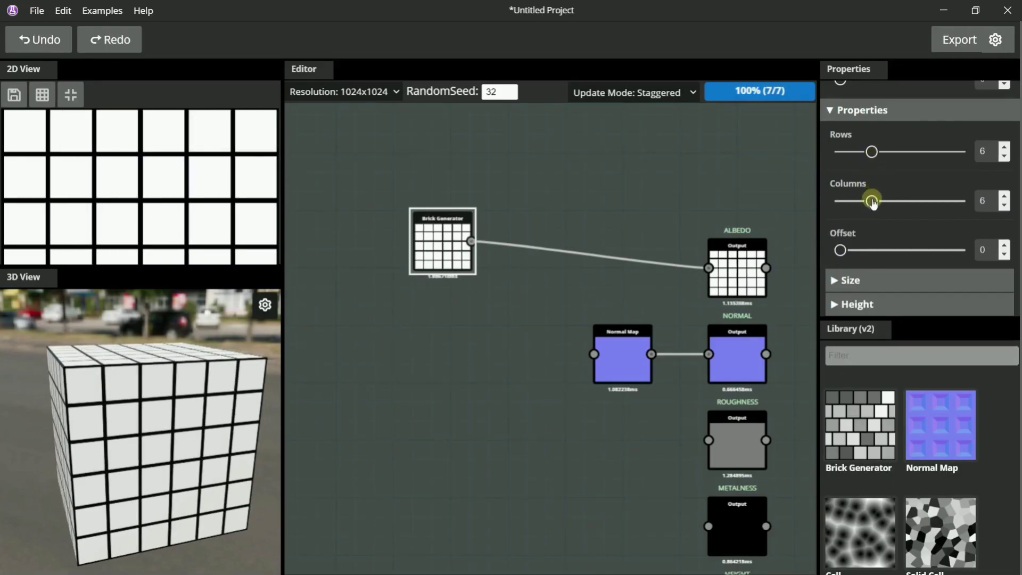
{"action": "left_click_drag", "start_coordinate": [873, 202], "coordinate": [862, 204]}
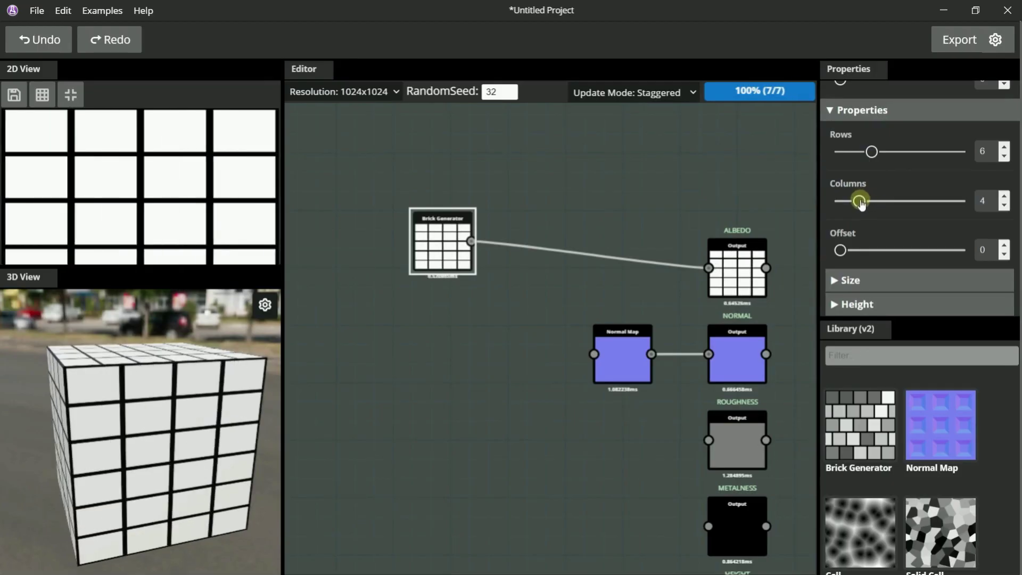
Narrow the gaps between bricks by setting the Brick Generator's Brick Width and Brick Height to 0.96.
{"action": "left_click", "coordinate": [834, 279]}
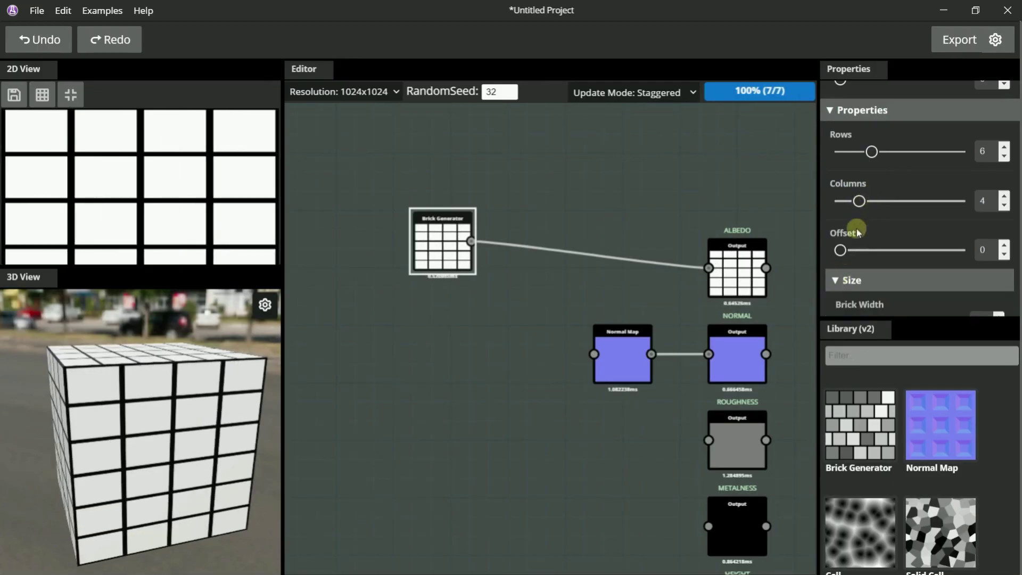
{"action": "scroll", "coordinate": [847, 256], "scroll_direction": "down", "scroll_amount": 3}
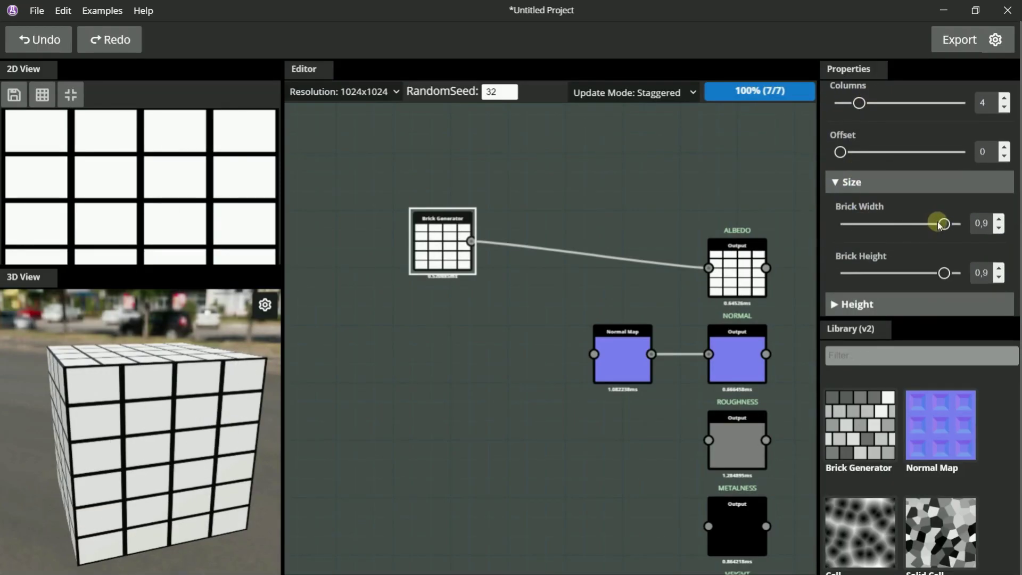
{"action": "left_click_drag", "start_coordinate": [948, 227], "coordinate": [952, 230]}
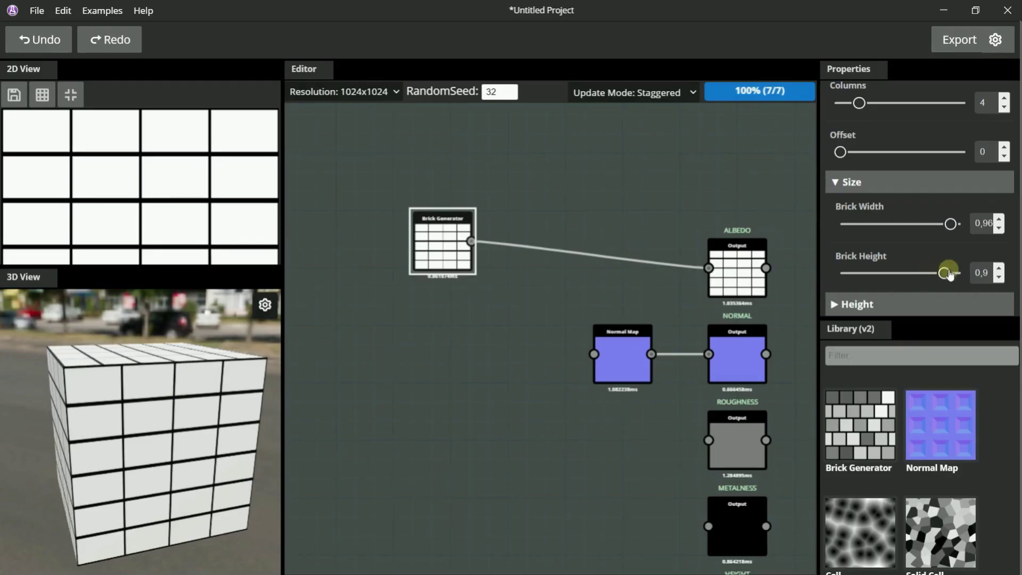
{"action": "mouse_move", "coordinate": [949, 277]}
{"action": "left_mouse_down"}
{"action": "mouse_move", "coordinate": [927, 277]}
{"action": "mouse_move", "coordinate": [946, 274]}
{"action": "left_mouse_up"}
{"action": "left_click", "coordinate": [1002, 270]}
{"action": "left_click", "coordinate": [1002, 270]}
{"action": "left_click", "coordinate": [1001, 269]}
{"action": "left_click", "coordinate": [1000, 269]}
{"action": "left_click", "coordinate": [1001, 269]}
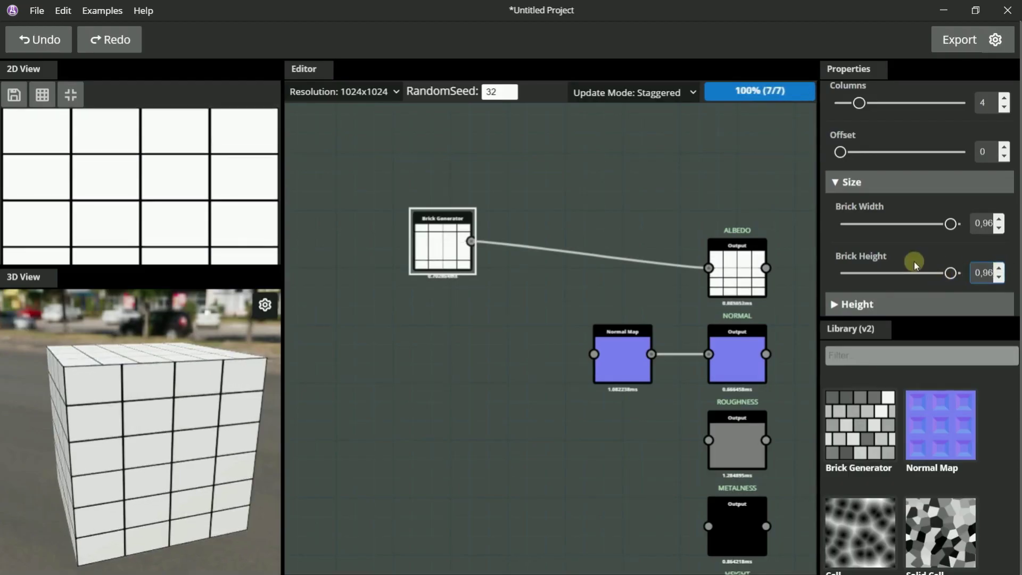
Expand the Brick Generator's Height settings and look over the minimum, maximum, balance and variance options.
{"action": "left_click", "coordinate": [833, 304]}
{"action": "scroll", "coordinate": [868, 234], "scroll_direction": "down", "scroll_amount": 5}
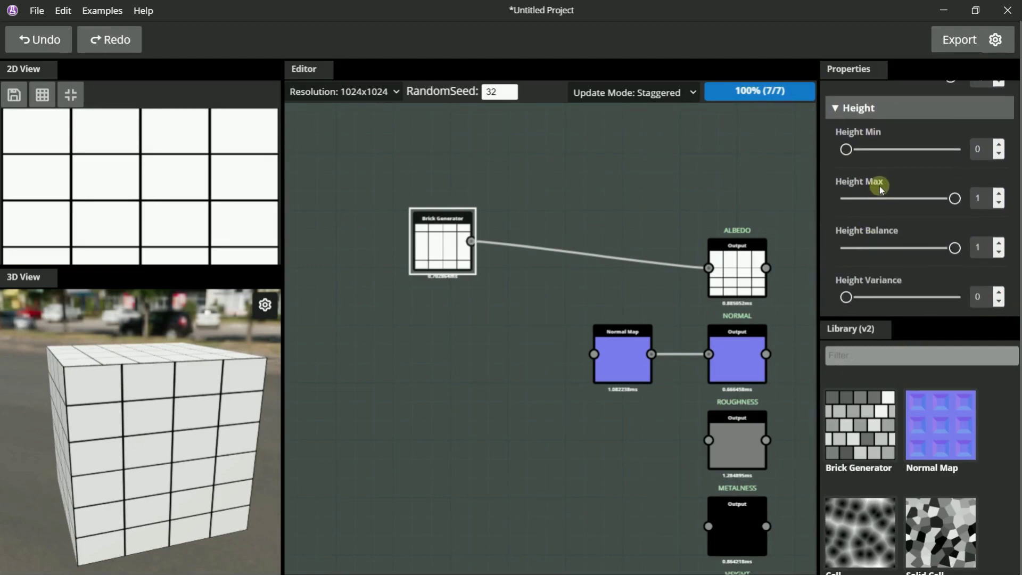
{"action": "scroll", "coordinate": [679, 345], "scroll_direction": "down", "scroll_amount": 1}
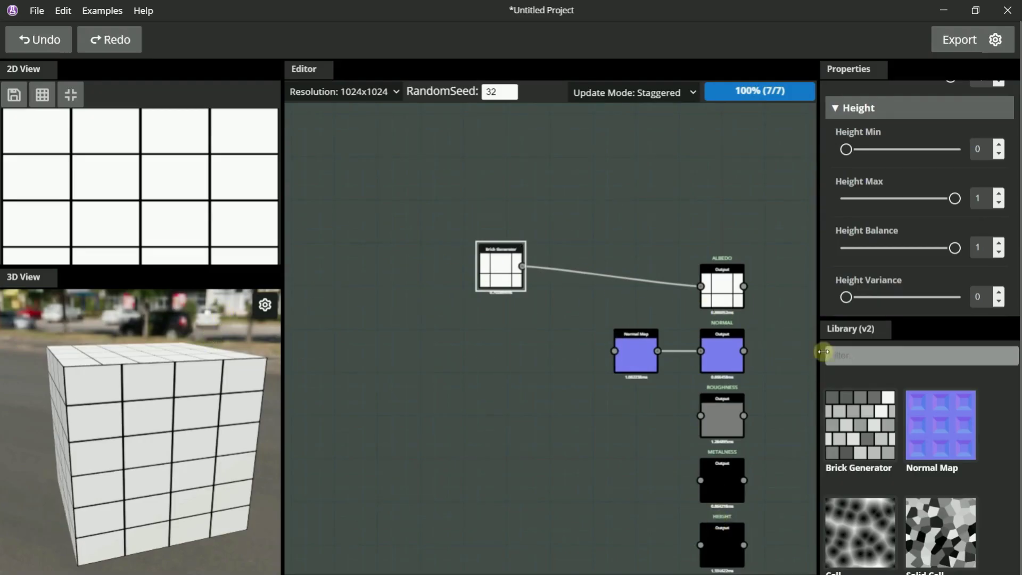
Search the node library for "colorize" and add a Colorize node to the graph beside the Brick Generator.
{"action": "type", "text": "^co"}
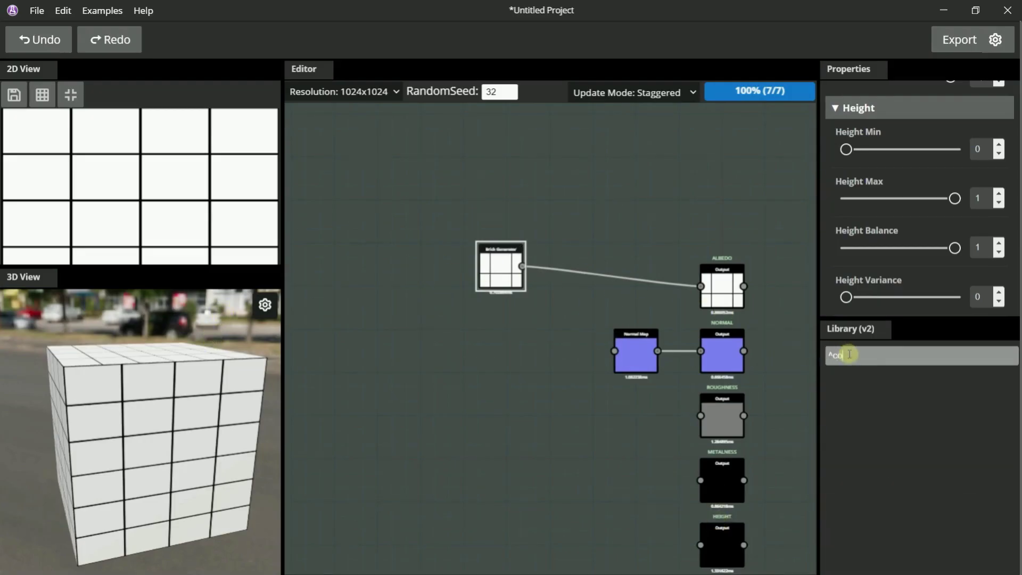
{"action": "key", "text": "BackSpace"}
{"action": "key", "text": "BackSpace"}
{"action": "key", "text": "BackSpace"}
{"action": "key", "text": "BackSpace"}
{"action": "key", "text": "BackSpace"}
{"action": "key", "text": "BackSpace"}
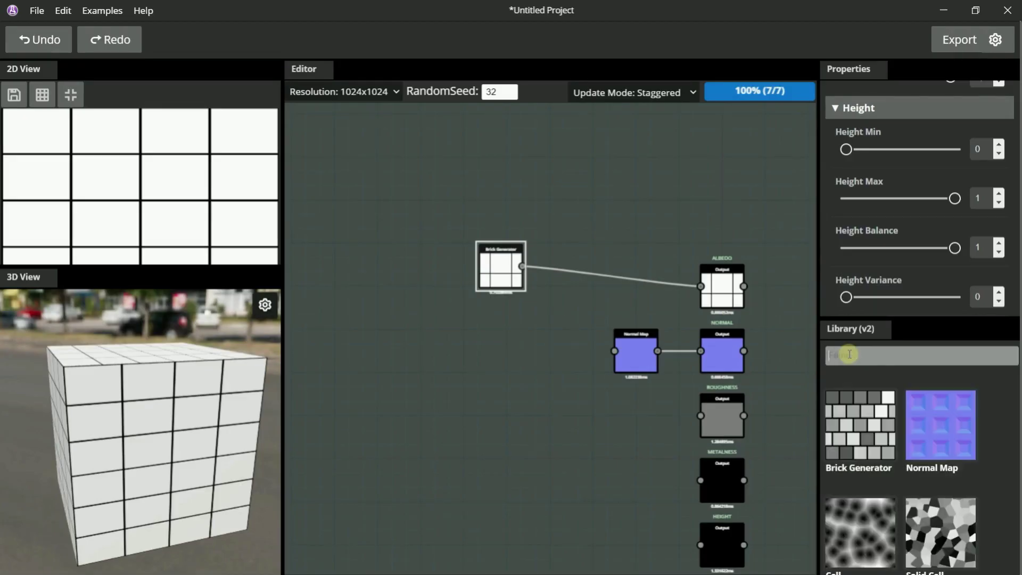
{"action": "type", "text": "colorize"}
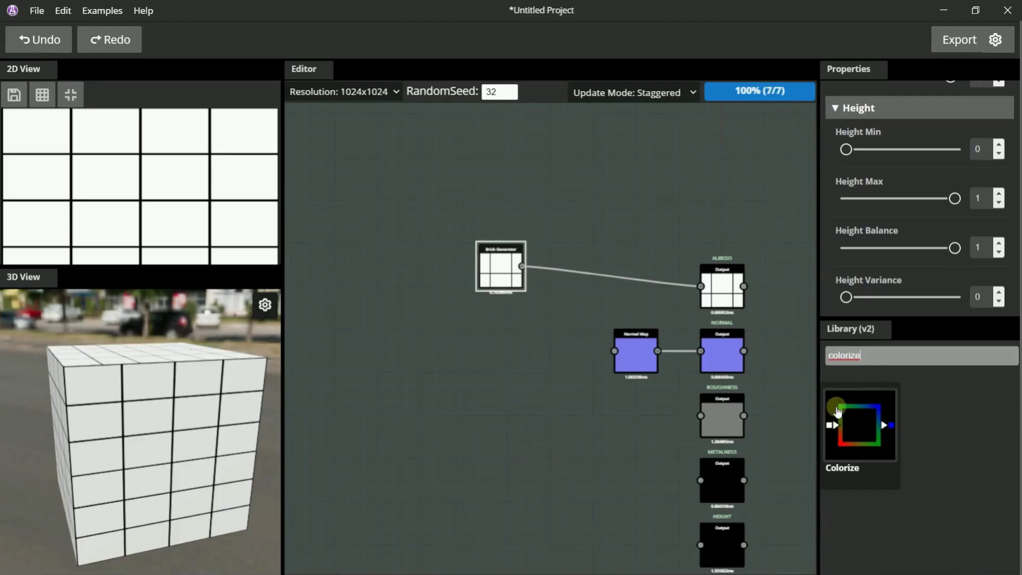
{"action": "left_click_drag", "start_coordinate": [858, 420], "coordinate": [581, 227]}
{"action": "scroll", "coordinate": [478, 237], "scroll_direction": "up", "scroll_amount": 1}
{"action": "left_click_drag", "start_coordinate": [499, 251], "coordinate": [378, 234]}
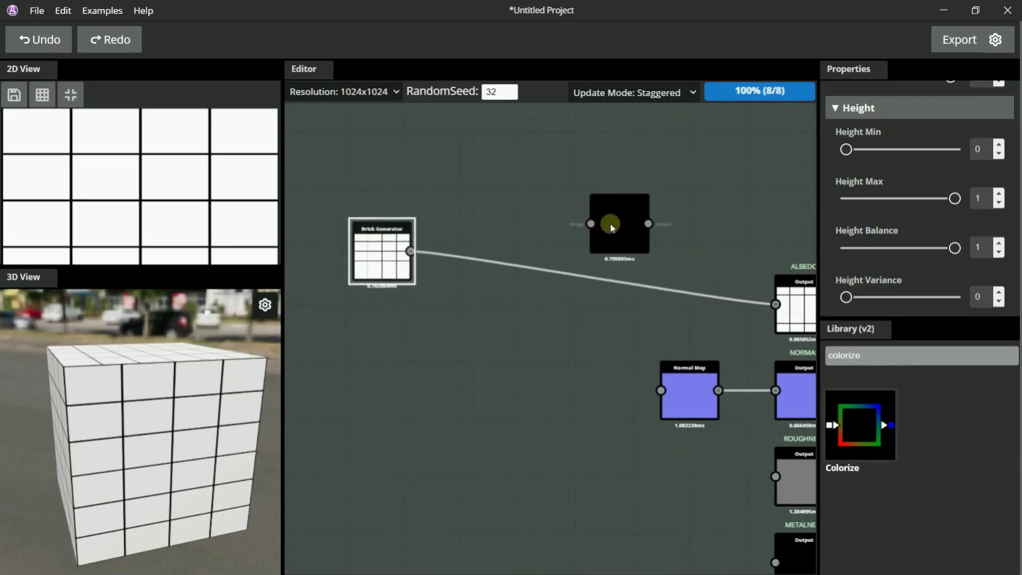
Line up the Colorize node and wire it between the Brick Generator and the Albedo output.
{"action": "left_click_drag", "start_coordinate": [608, 223], "coordinate": [575, 258]}
{"action": "left_click_drag", "start_coordinate": [416, 253], "coordinate": [567, 258]}
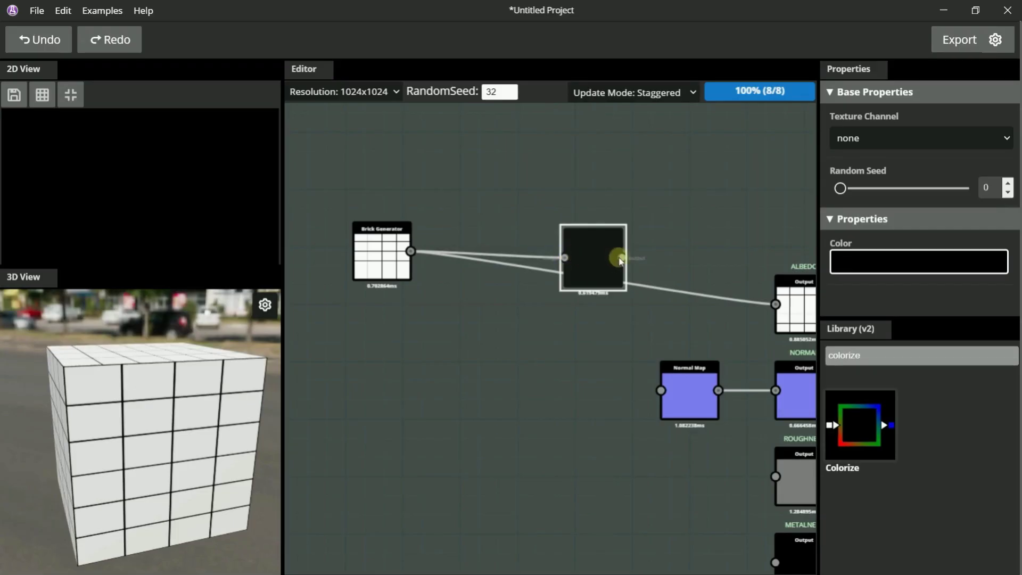
{"action": "left_click_drag", "start_coordinate": [622, 258], "coordinate": [775, 302]}
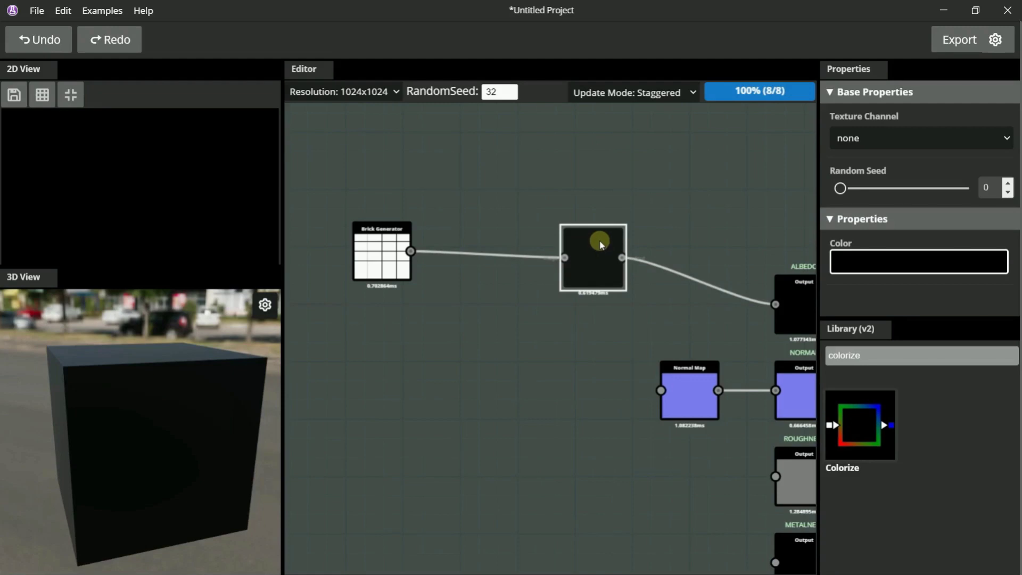
Set the Colorize node's color to bright red.
{"action": "left_click", "coordinate": [890, 260]}
{"action": "scroll", "coordinate": [913, 201], "scroll_direction": "down", "scroll_amount": 3}
{"action": "left_click_drag", "start_coordinate": [922, 206], "coordinate": [991, 137]}
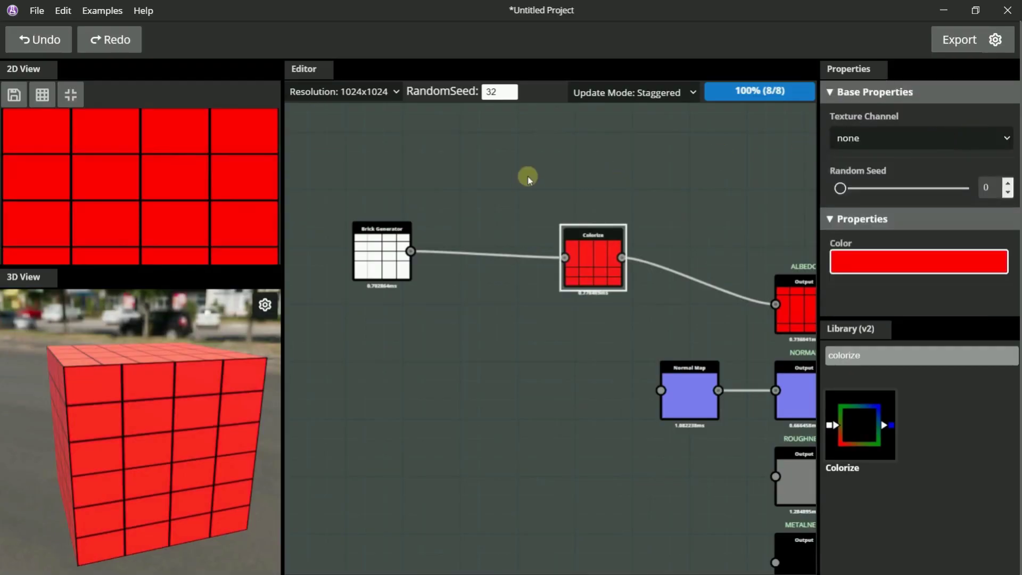
Preview the Brick Generator's full pattern in 2D and move its node level with the Colorize node.
{"action": "left_click", "coordinate": [509, 189]}
{"action": "left_click", "coordinate": [388, 238]}
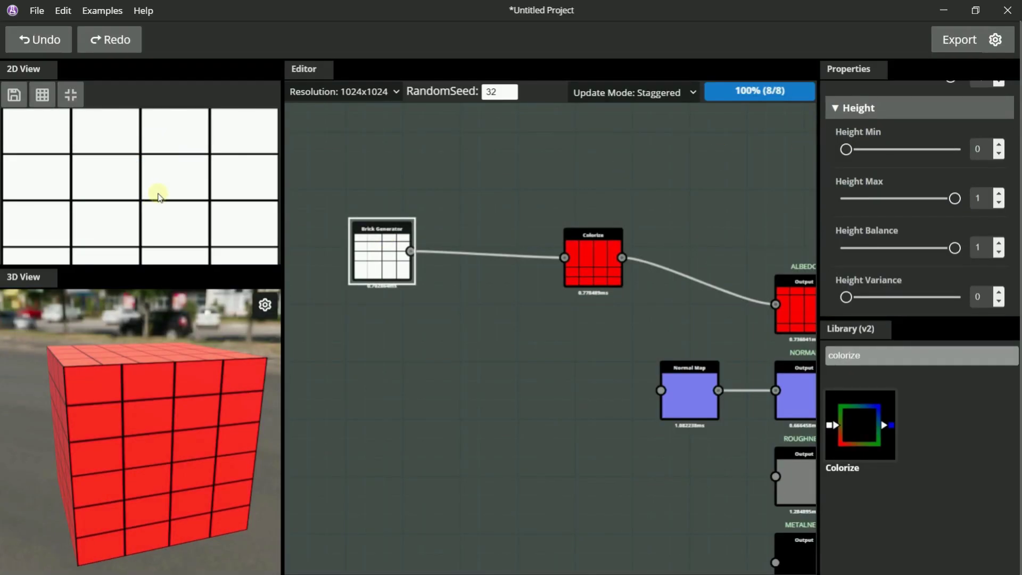
{"action": "scroll", "coordinate": [164, 168], "scroll_direction": "down", "scroll_amount": 3}
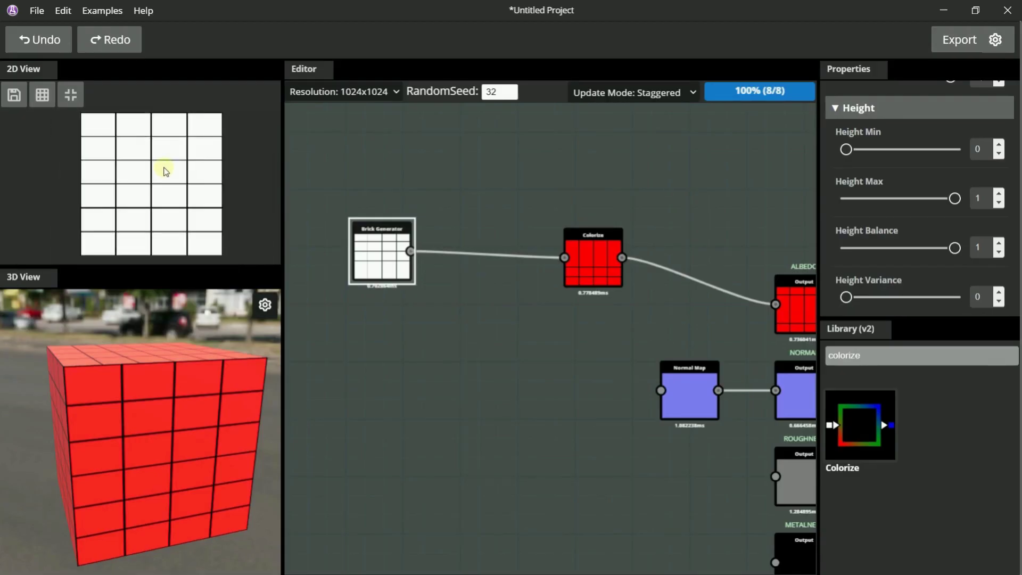
{"action": "scroll", "coordinate": [164, 169], "scroll_direction": "down", "scroll_amount": 2}
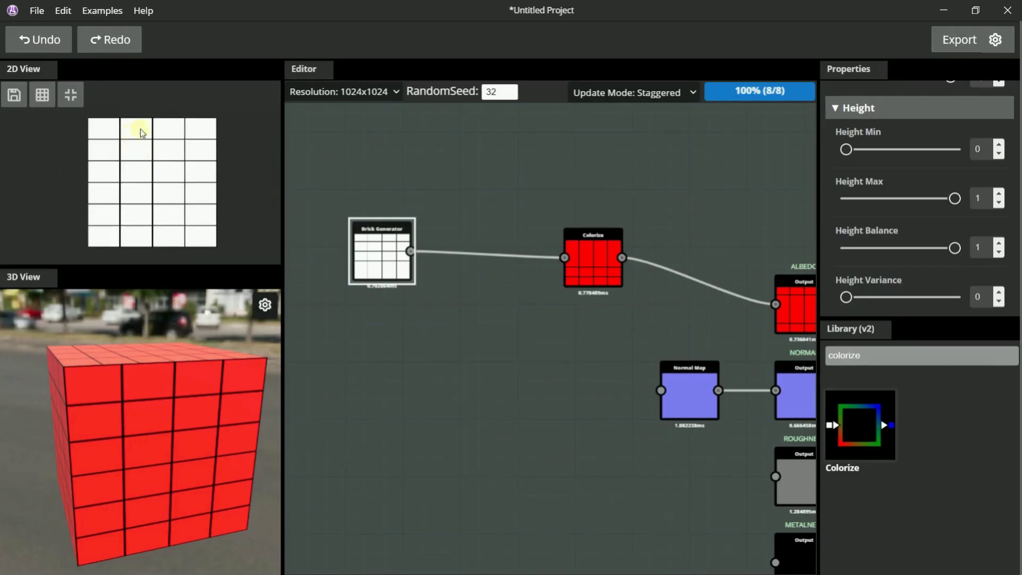
{"action": "scroll", "coordinate": [904, 162], "scroll_direction": "up", "scroll_amount": 5}
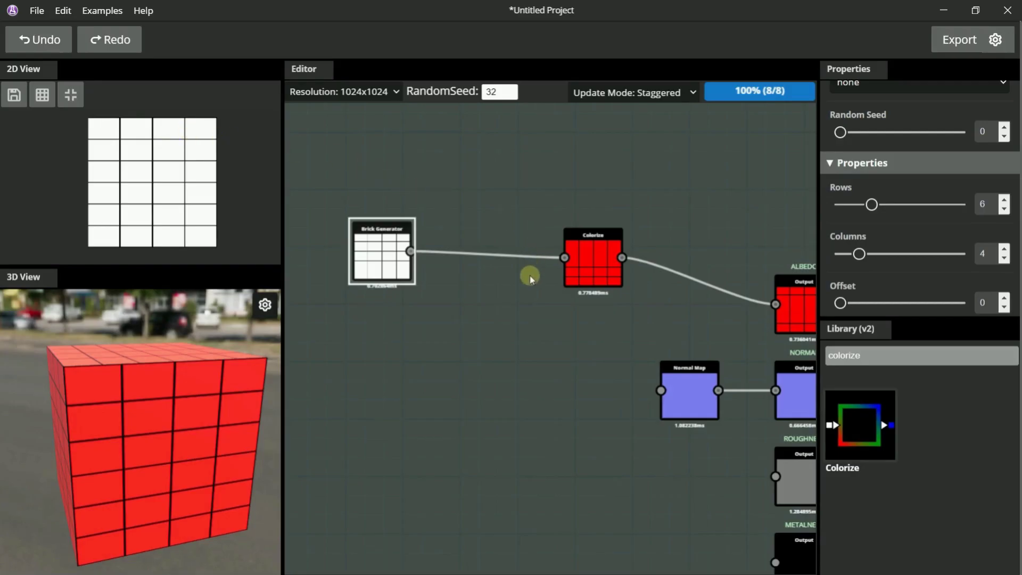
{"action": "left_click_drag", "start_coordinate": [375, 249], "coordinate": [402, 254]}
Wire the Brick Generator's output to the Normal Map node and inspect the joints between bricks up close in 3D.
{"action": "scroll", "coordinate": [191, 326], "scroll_direction": "up", "scroll_amount": 3}
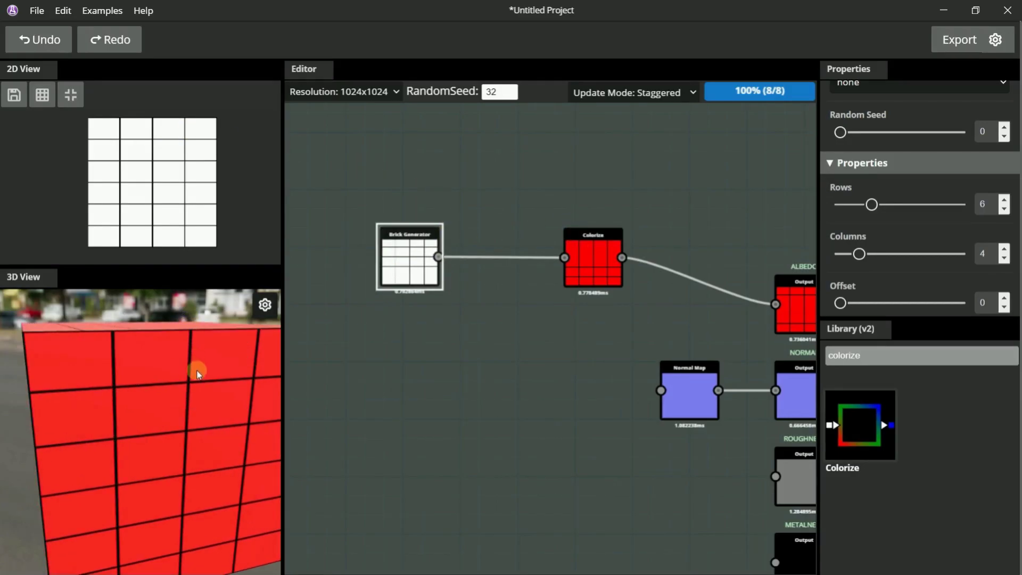
{"action": "left_click_drag", "start_coordinate": [197, 336], "coordinate": [255, 351]}
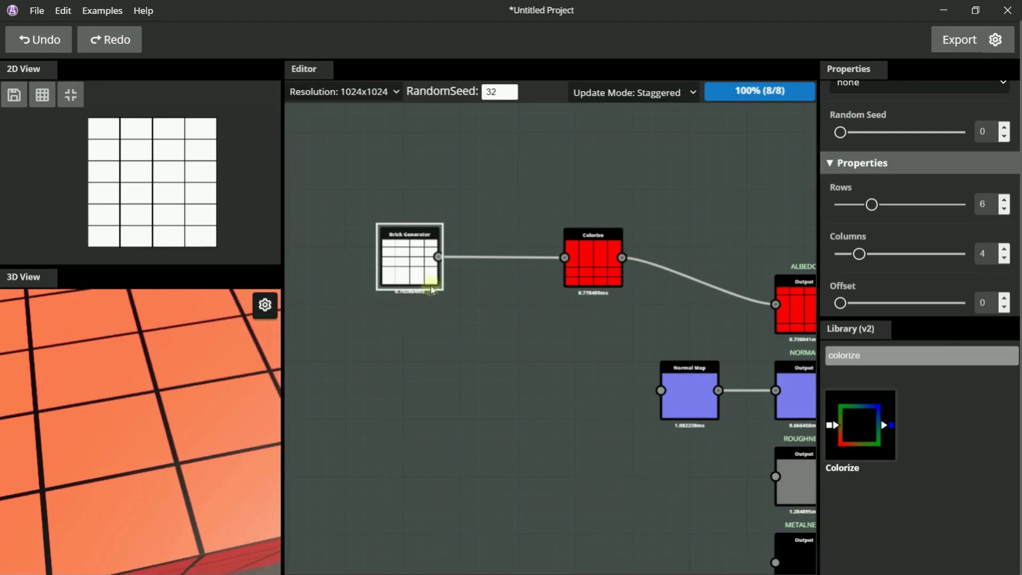
{"action": "left_click_drag", "start_coordinate": [438, 258], "coordinate": [661, 391]}
{"action": "scroll", "coordinate": [124, 378], "scroll_direction": "up", "scroll_amount": 5}
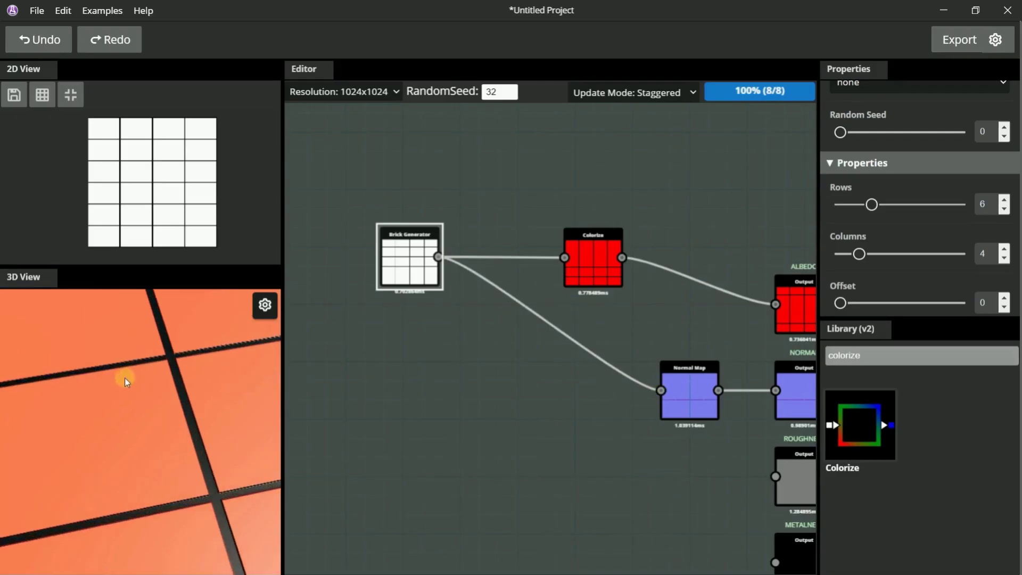
{"action": "scroll", "coordinate": [187, 367], "scroll_direction": "up", "scroll_amount": 6}
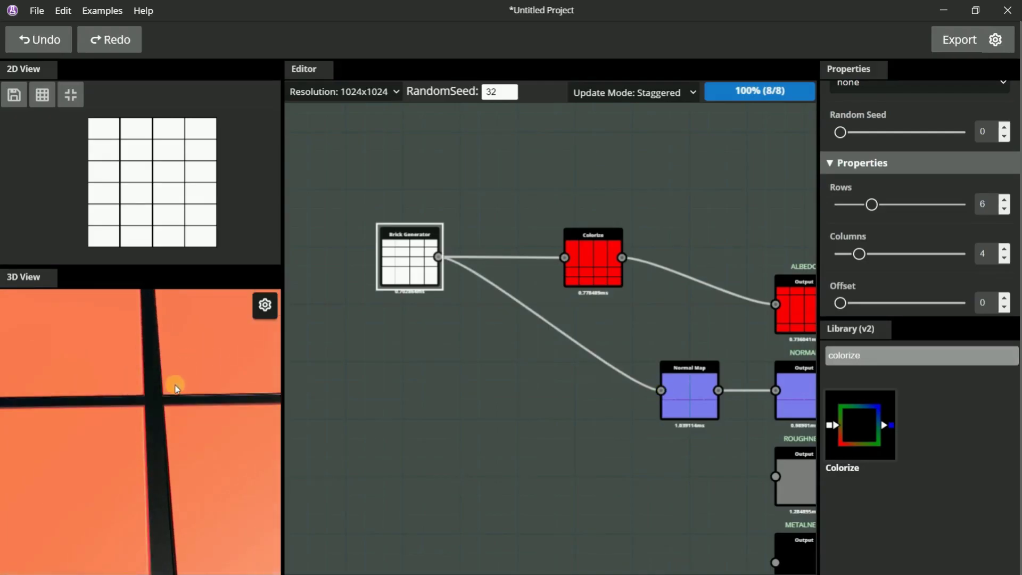
{"action": "scroll", "coordinate": [178, 370], "scroll_direction": "down", "scroll_amount": 3}
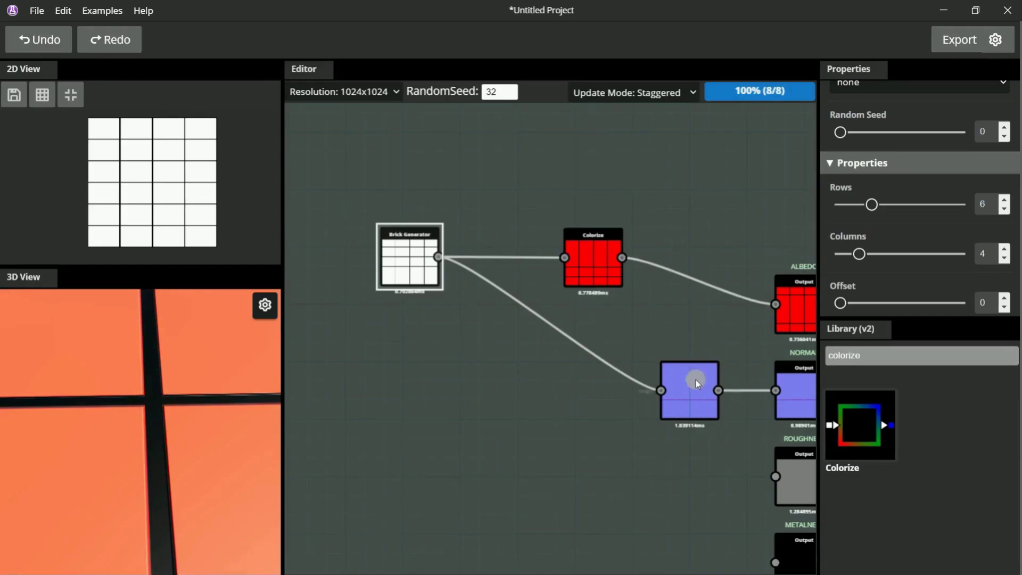
Unplug the Normal Map node from the Brick Generator and reconnect it to compare the relief of the joints in 3D.
{"action": "left_click_drag", "start_coordinate": [661, 391], "coordinate": [491, 297]}
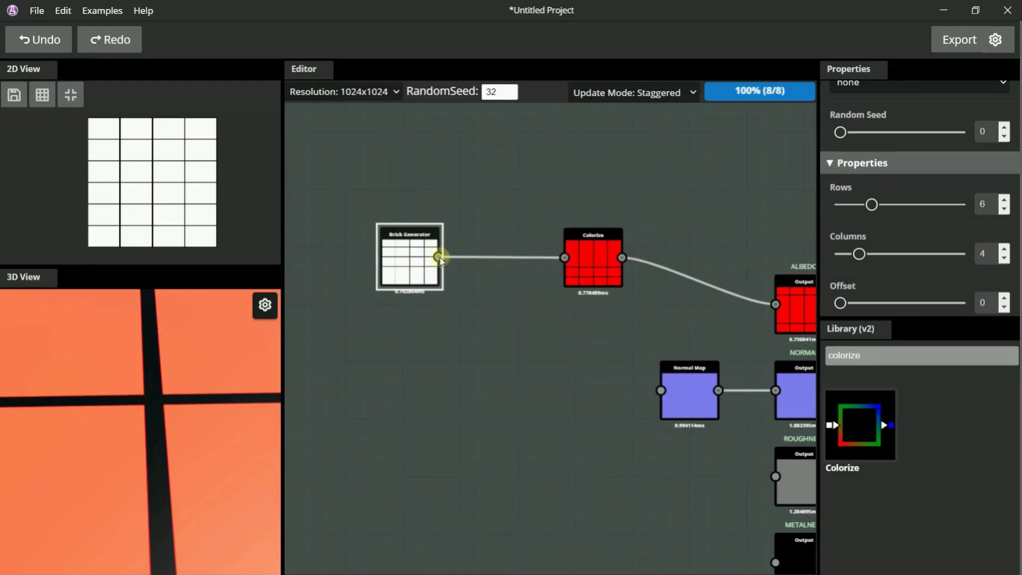
{"action": "left_click_drag", "start_coordinate": [438, 259], "coordinate": [661, 391]}
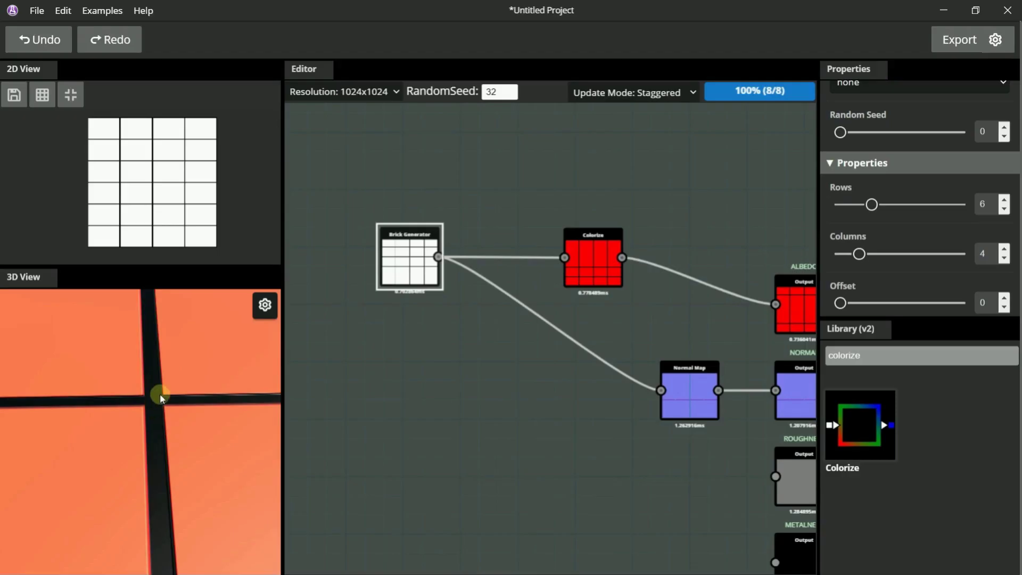
{"action": "left_click_drag", "start_coordinate": [148, 425], "coordinate": [181, 398]}
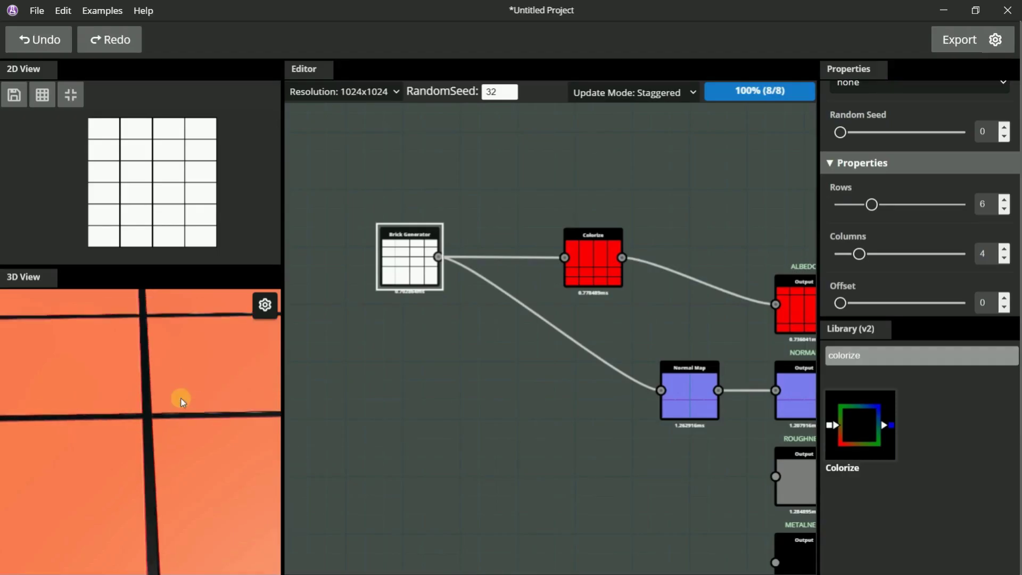
{"action": "scroll", "coordinate": [180, 397], "scroll_direction": "down", "scroll_amount": 6}
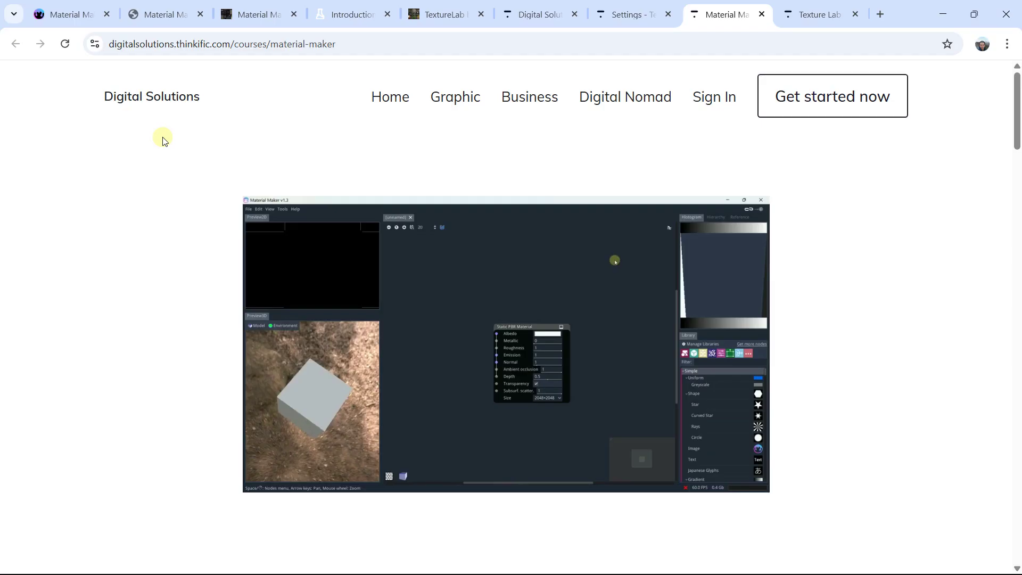
Look over the Material Maker course page in the browser, from the presentation through the first curriculum chapters.
{"action": "scroll", "coordinate": [163, 141], "scroll_direction": "down", "scroll_amount": 3}
{"action": "scroll", "coordinate": [164, 143], "scroll_direction": "down", "scroll_amount": 1}
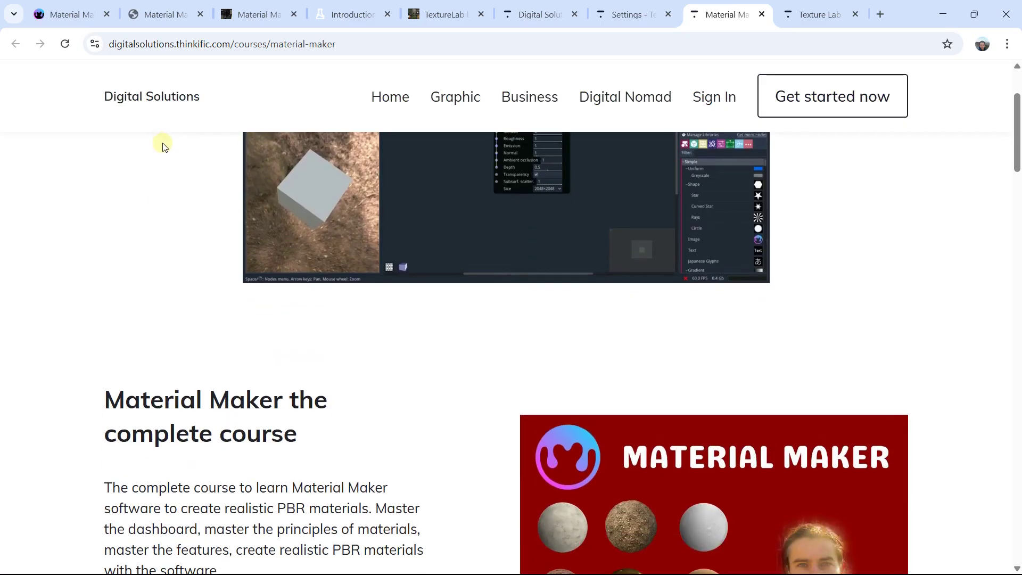
{"action": "scroll", "coordinate": [160, 213], "scroll_direction": "down", "scroll_amount": 1}
{"action": "scroll", "coordinate": [160, 222], "scroll_direction": "down", "scroll_amount": 1}
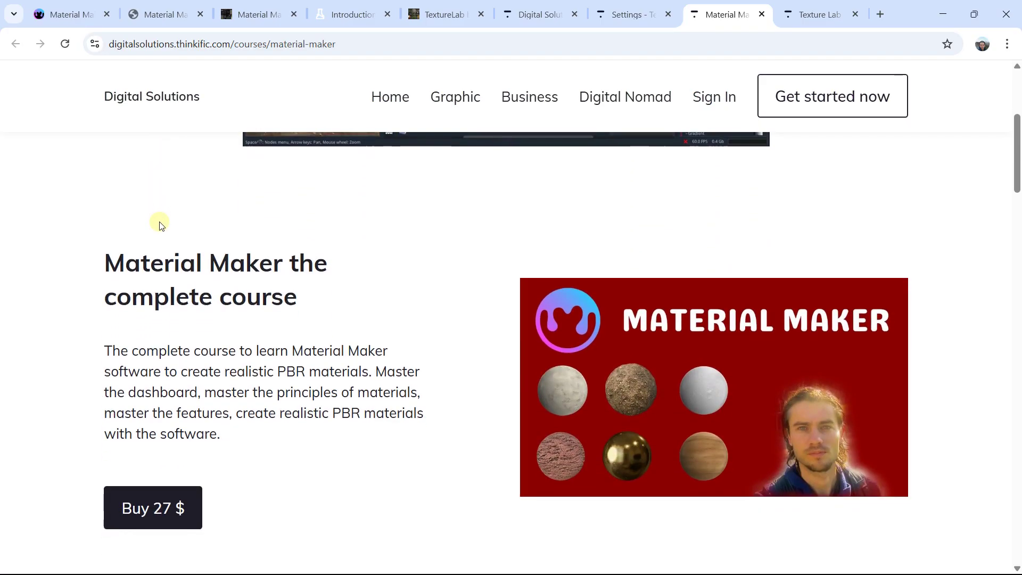
{"action": "scroll", "coordinate": [160, 222], "scroll_direction": "down", "scroll_amount": 3}
{"action": "scroll", "coordinate": [190, 221], "scroll_direction": "down", "scroll_amount": 5}
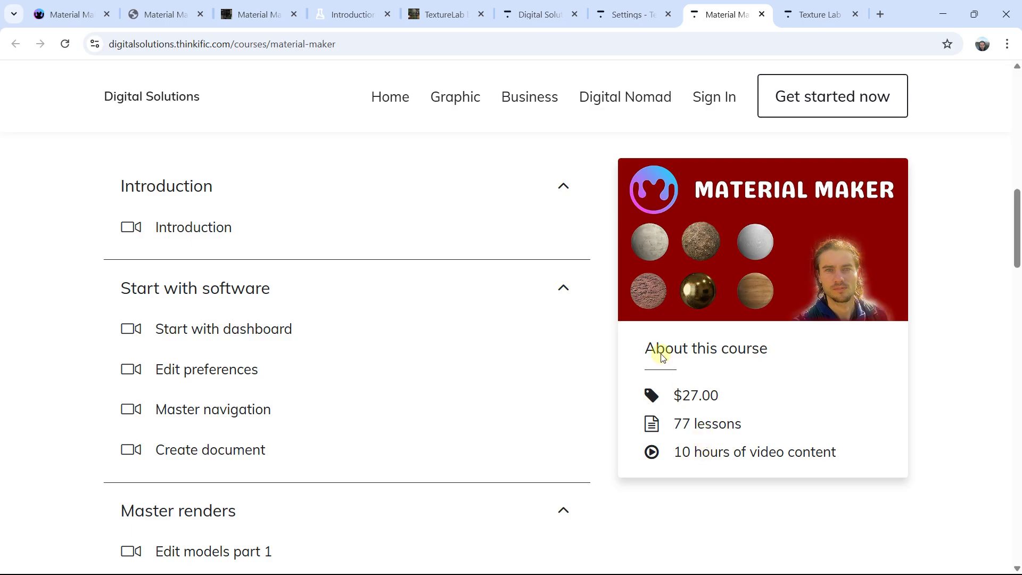
{"action": "scroll", "coordinate": [256, 250], "scroll_direction": "down", "scroll_amount": 6}
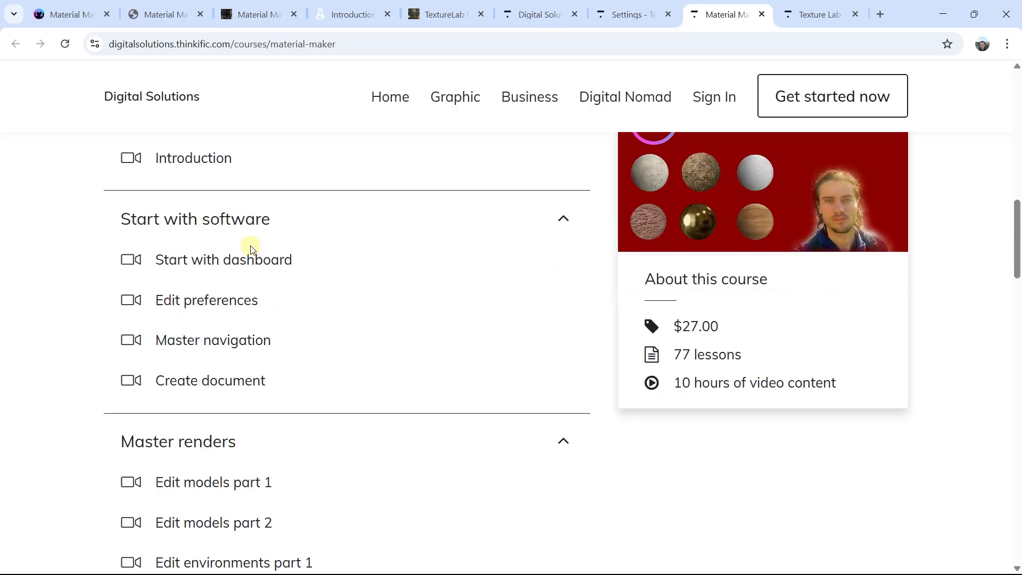
{"action": "scroll", "coordinate": [253, 250], "scroll_direction": "down", "scroll_amount": 9}
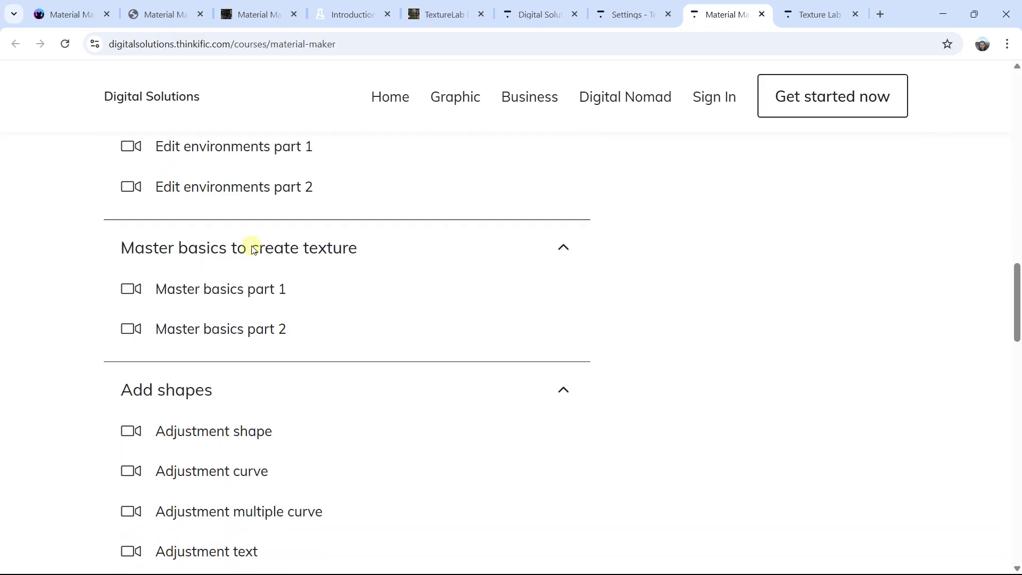
{"action": "scroll", "coordinate": [261, 233], "scroll_direction": "up", "scroll_amount": 5}
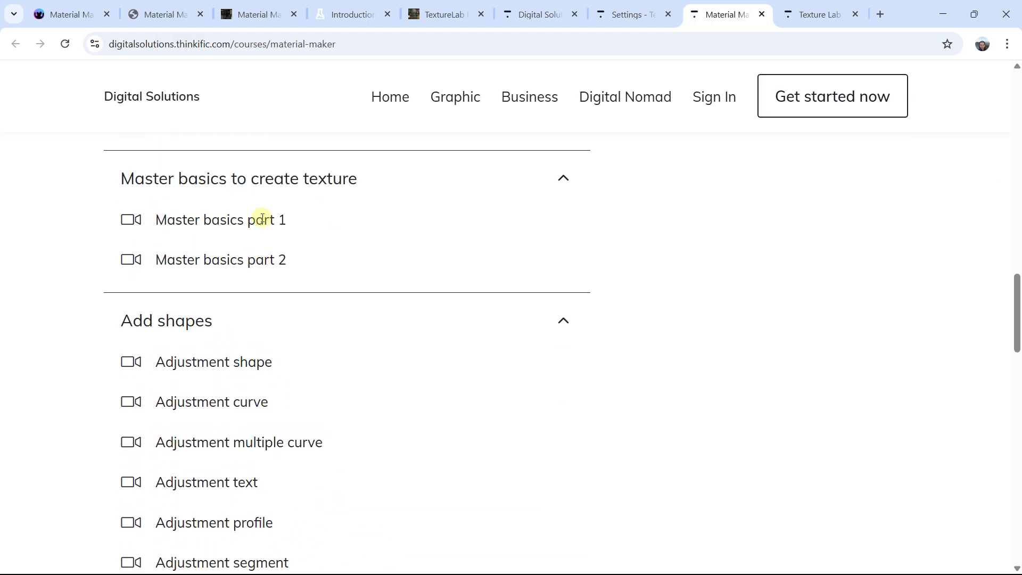
{"action": "scroll", "coordinate": [204, 252], "scroll_direction": "down", "scroll_amount": 12}
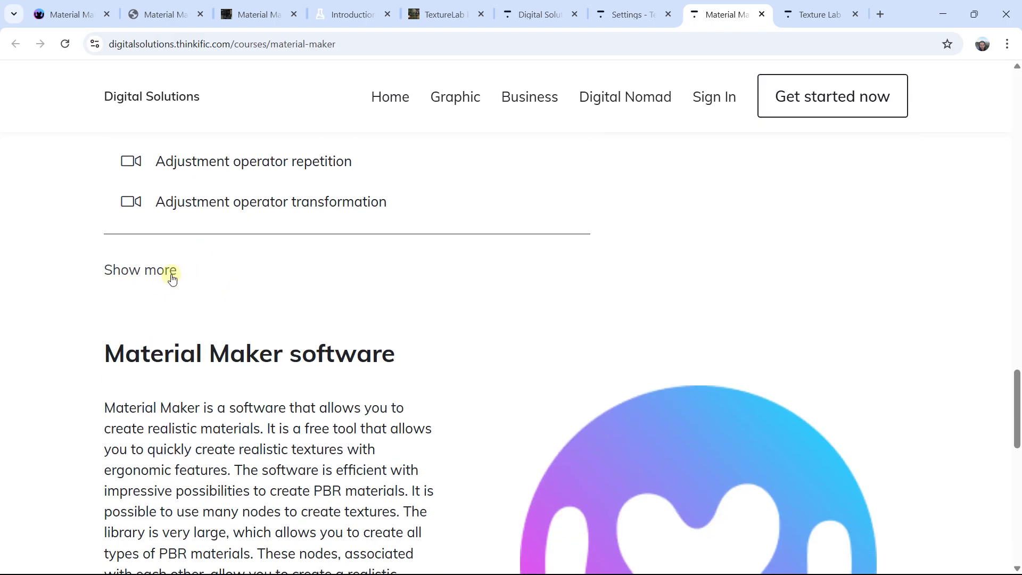
Expand the full Material Maker curriculum and review the remaining chapters, the software description and the teacher section.
{"action": "left_click", "coordinate": [165, 275]}
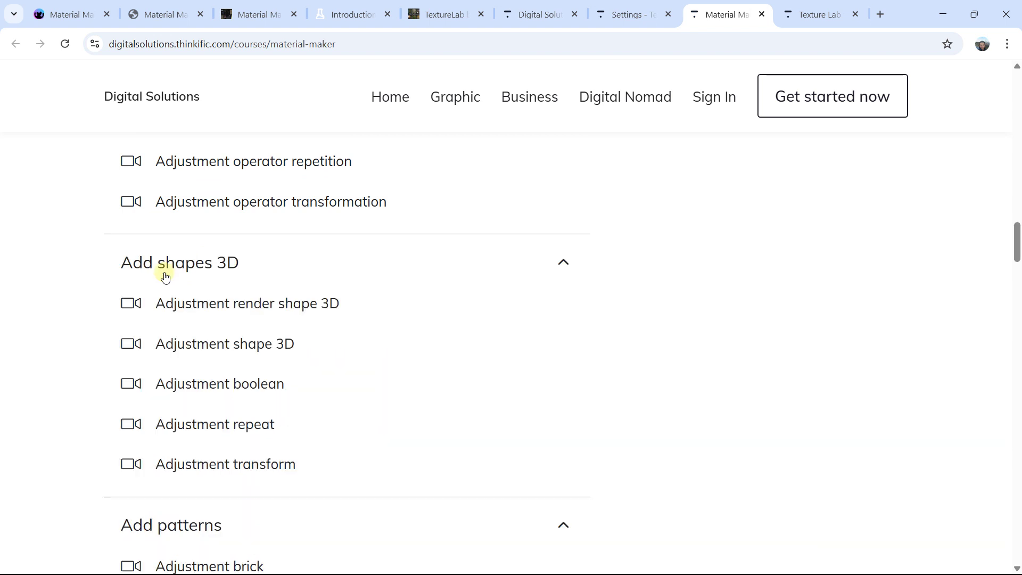
{"action": "scroll", "coordinate": [213, 263], "scroll_direction": "down", "scroll_amount": 8}
{"action": "scroll", "coordinate": [215, 267], "scroll_direction": "down", "scroll_amount": 14}
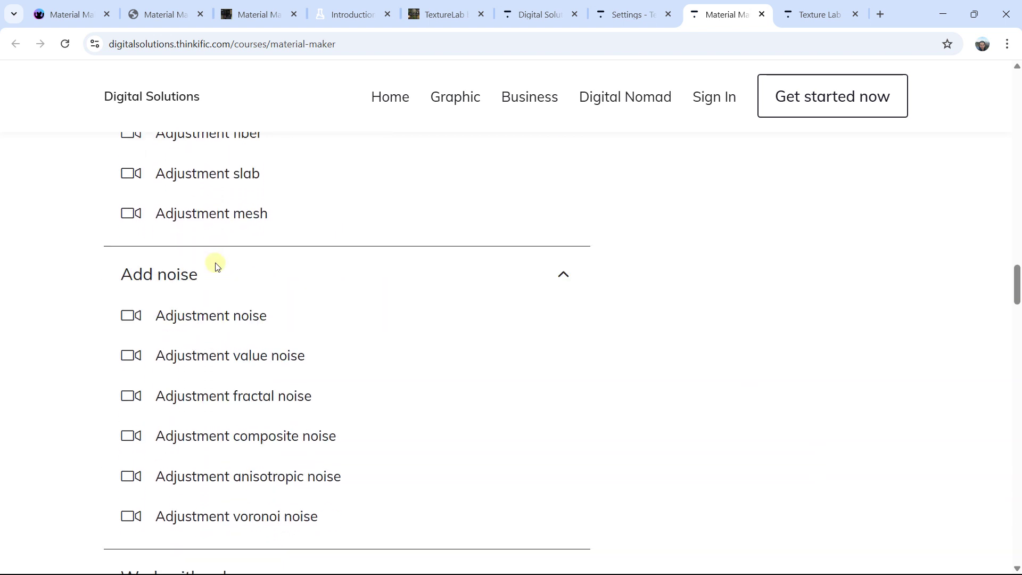
{"action": "scroll", "coordinate": [222, 272], "scroll_direction": "down", "scroll_amount": 20}
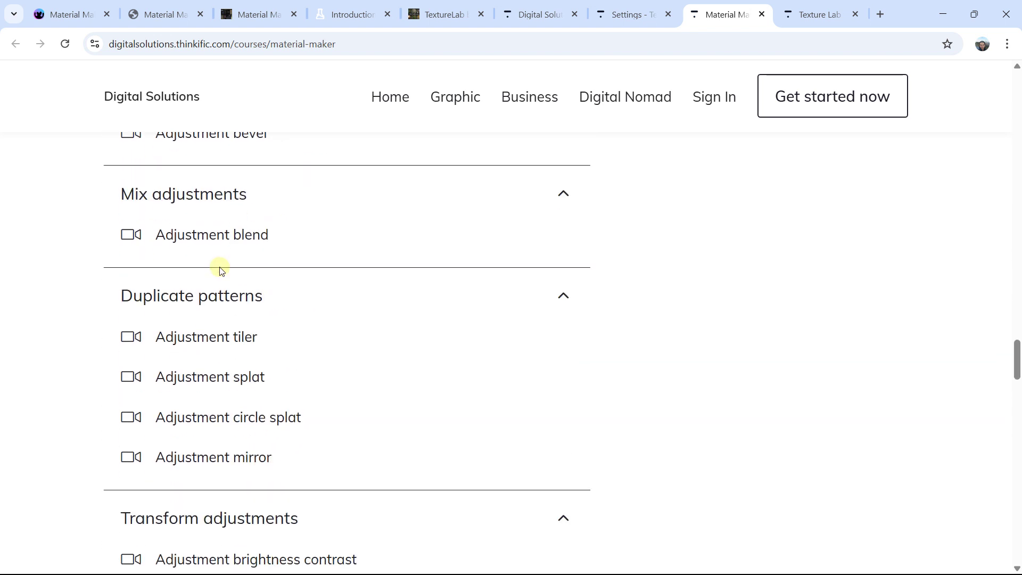
{"action": "scroll", "coordinate": [222, 271], "scroll_direction": "down", "scroll_amount": 16}
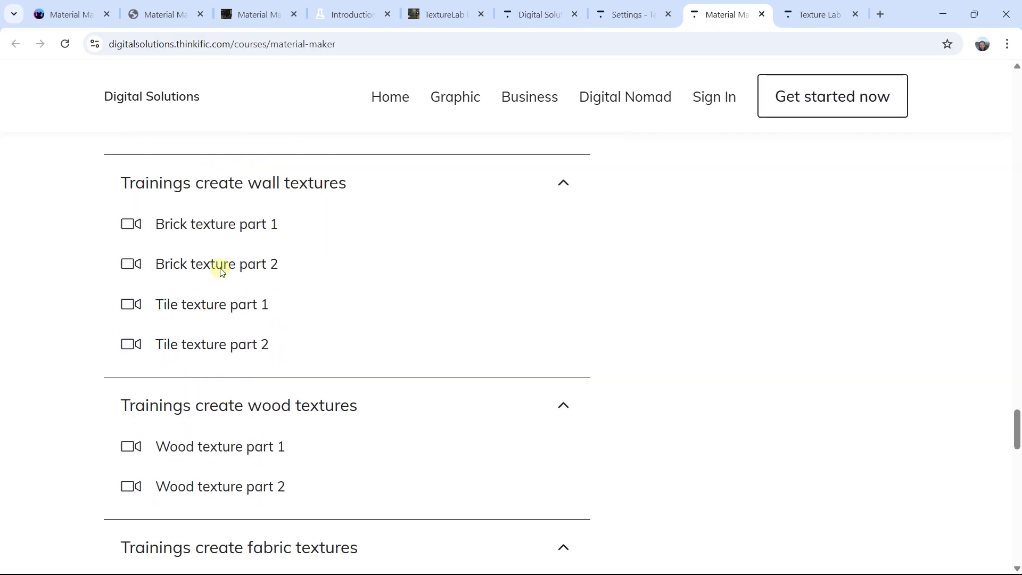
{"action": "scroll", "coordinate": [223, 272], "scroll_direction": "down", "scroll_amount": 12}
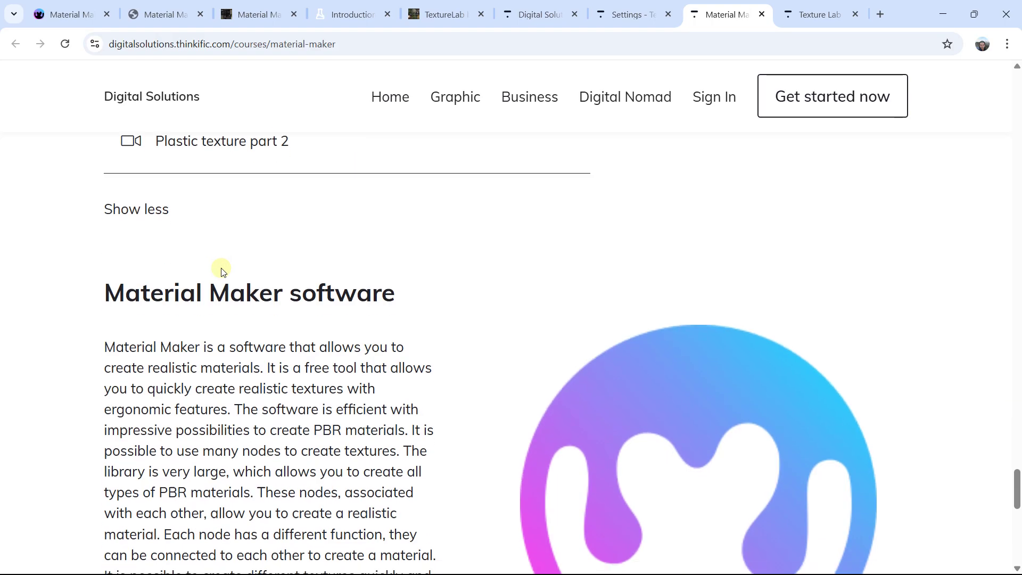
{"action": "scroll", "coordinate": [224, 272], "scroll_direction": "down", "scroll_amount": 4}
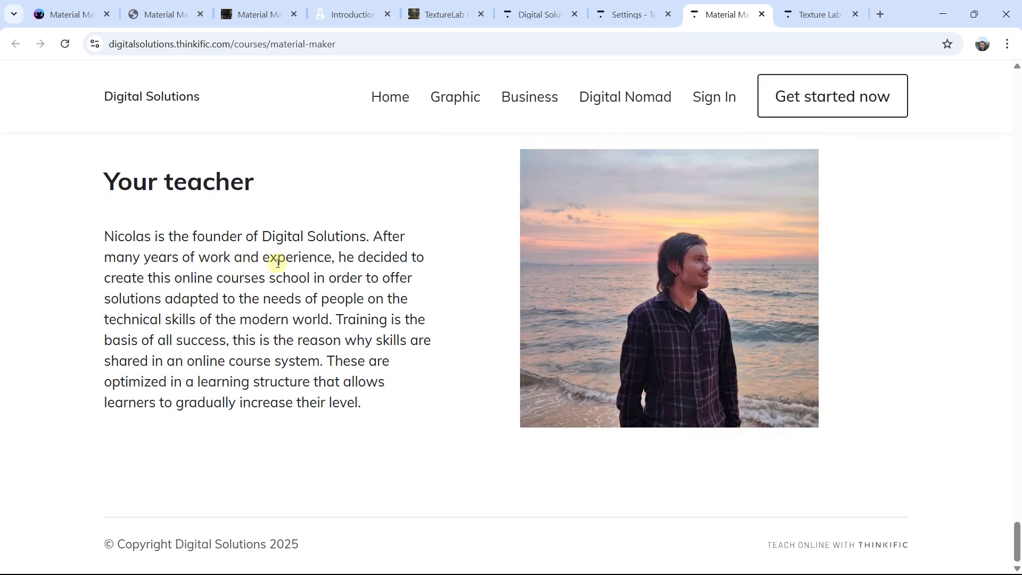
{"action": "scroll", "coordinate": [277, 264], "scroll_direction": "up", "scroll_amount": 15}
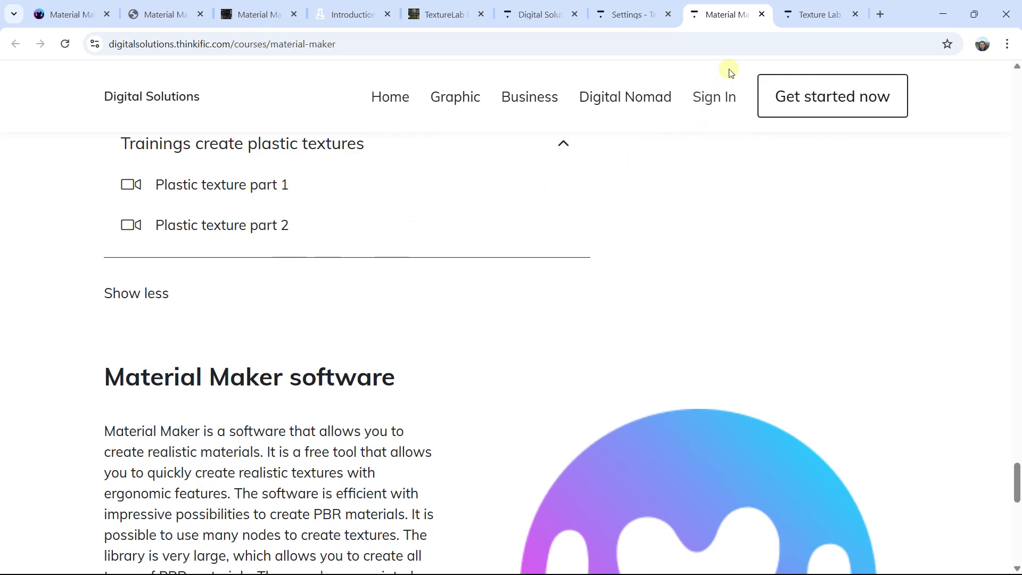
Open the Texture Lab course page and look over its presentation, course details and first curriculum chapters.
{"action": "left_click", "coordinate": [792, 18]}
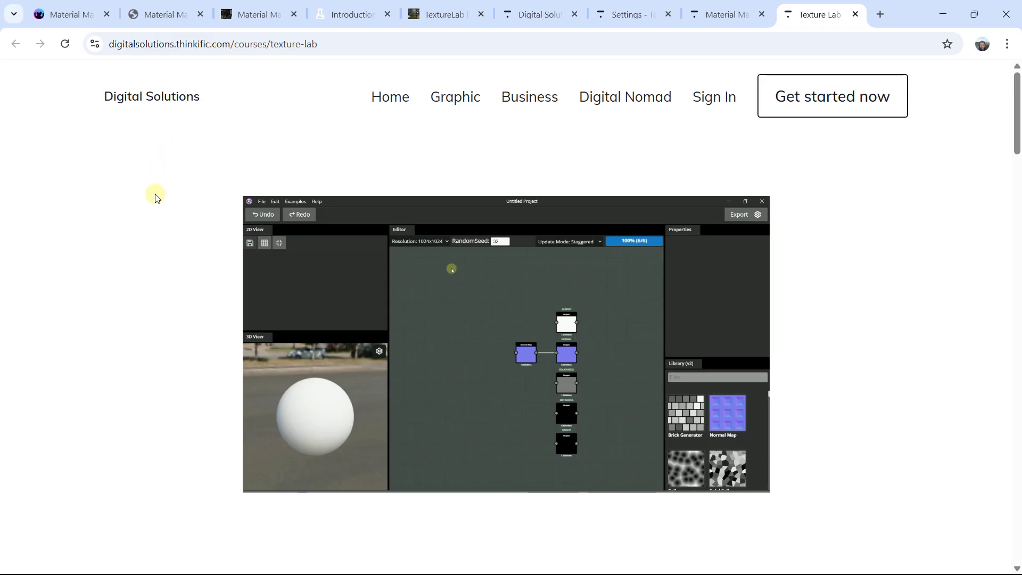
{"action": "scroll", "coordinate": [158, 235], "scroll_direction": "down", "scroll_amount": 4}
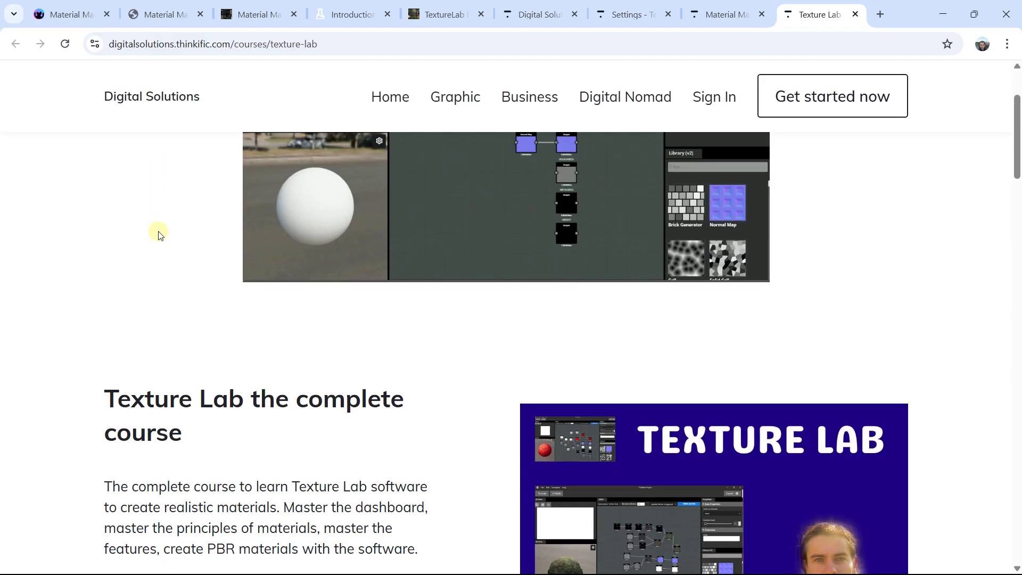
{"action": "scroll", "coordinate": [159, 235], "scroll_direction": "down", "scroll_amount": 1}
{"action": "scroll", "coordinate": [163, 234], "scroll_direction": "down", "scroll_amount": 1}
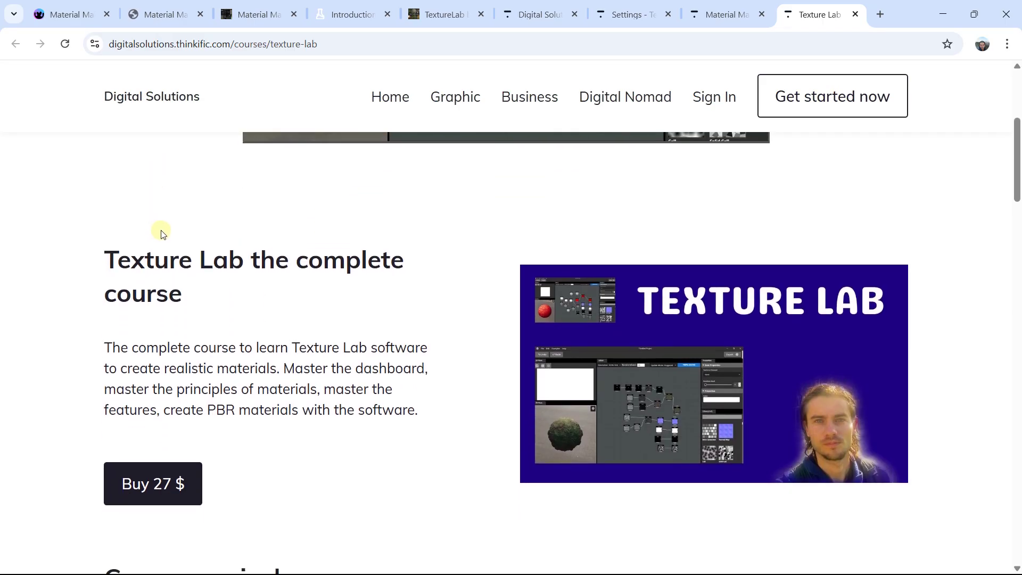
{"action": "scroll", "coordinate": [299, 262], "scroll_direction": "down", "scroll_amount": 10}
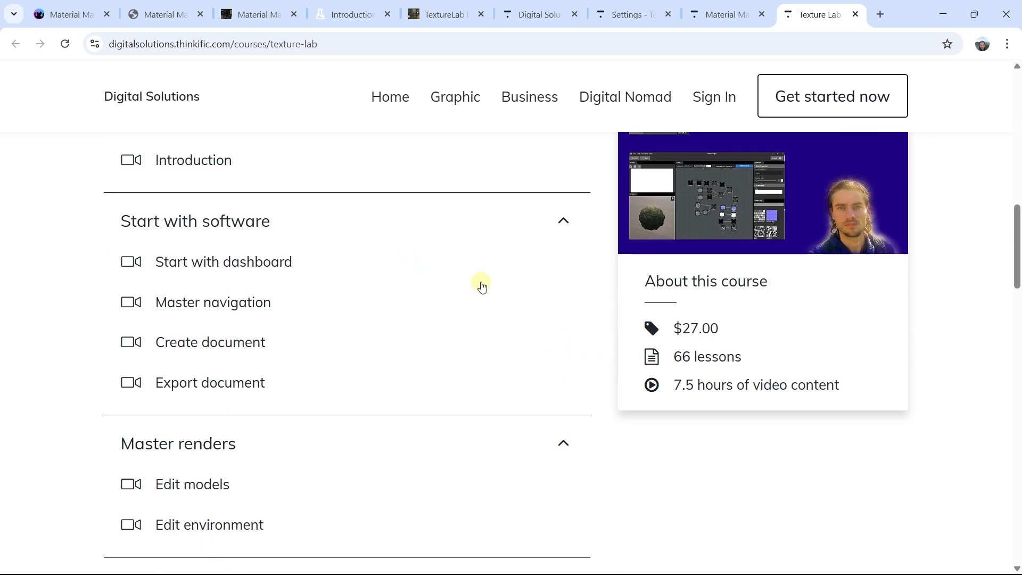
{"action": "scroll", "coordinate": [700, 340], "scroll_direction": "up", "scroll_amount": 1}
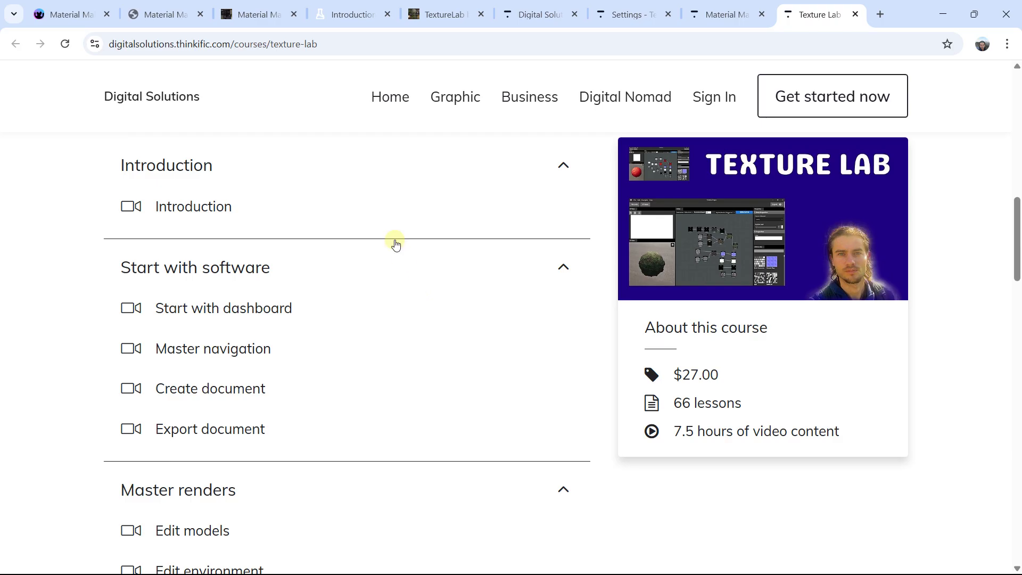
{"action": "scroll", "coordinate": [347, 212], "scroll_direction": "up", "scroll_amount": 1}
{"action": "scroll", "coordinate": [251, 211], "scroll_direction": "up", "scroll_amount": 1}
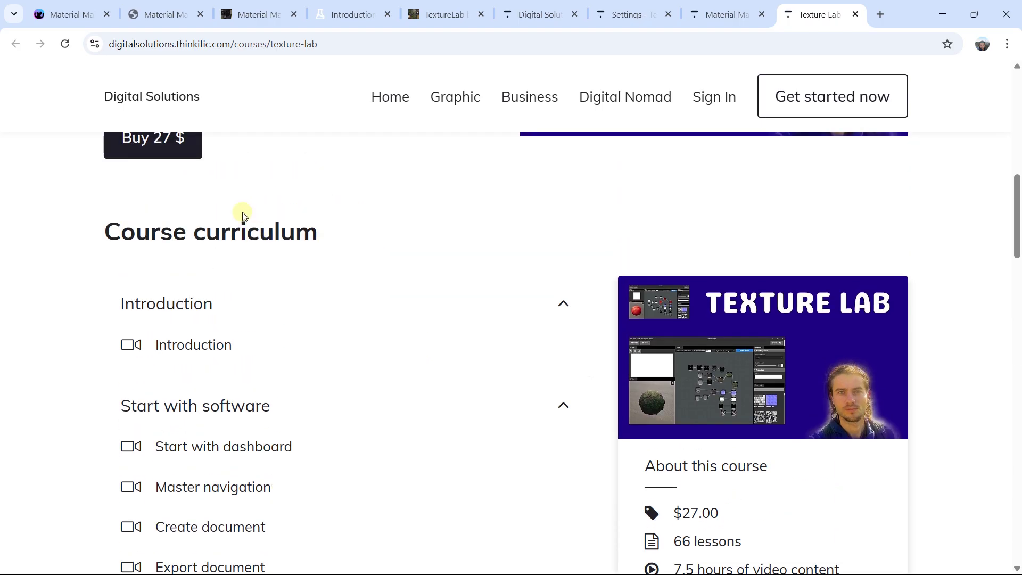
{"action": "scroll", "coordinate": [225, 277], "scroll_direction": "up", "scroll_amount": 1}
{"action": "scroll", "coordinate": [228, 278], "scroll_direction": "down", "scroll_amount": 5}
{"action": "scroll", "coordinate": [228, 235], "scroll_direction": "down", "scroll_amount": 1}
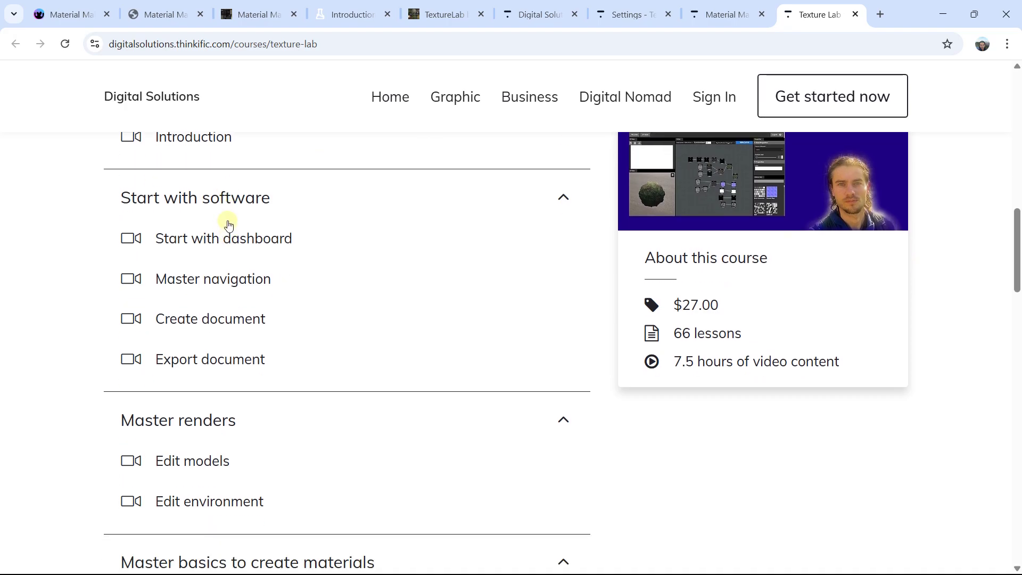
{"action": "scroll", "coordinate": [213, 257], "scroll_direction": "down", "scroll_amount": 7}
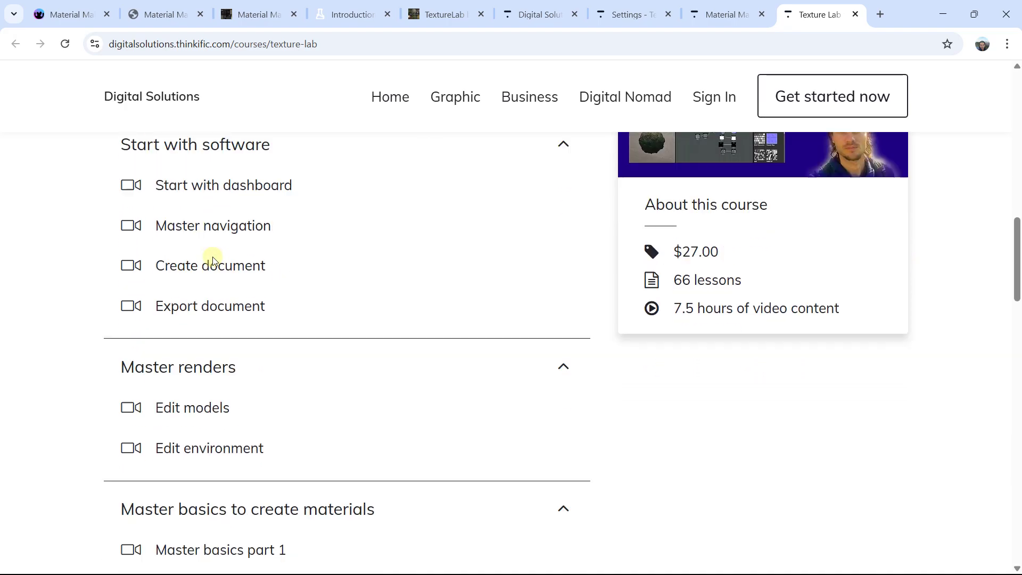
Expand the full Texture Lab curriculum and review its remaining chapters down to the teacher section.
{"action": "scroll", "coordinate": [214, 264], "scroll_direction": "down", "scroll_amount": 10}
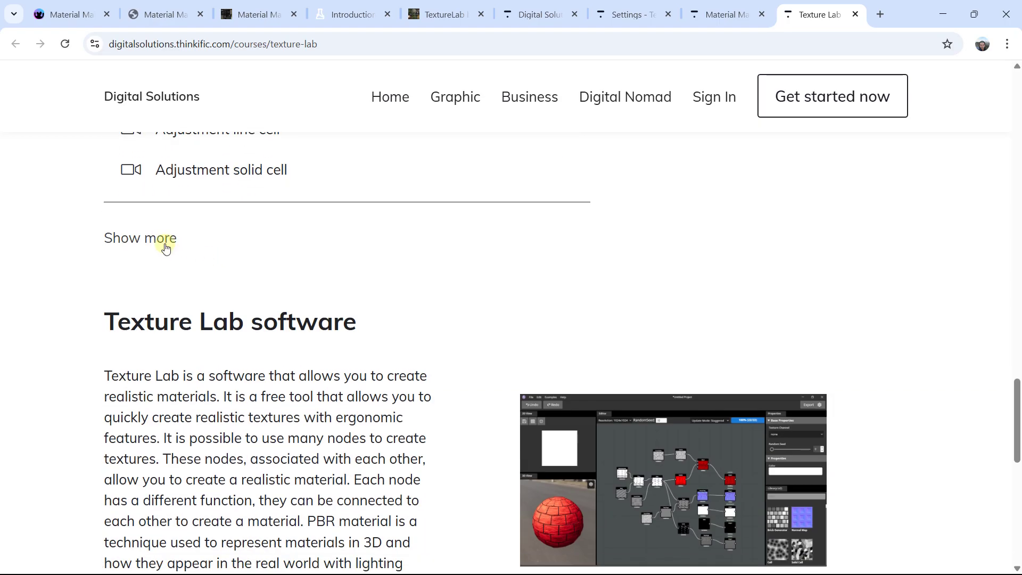
{"action": "left_click", "coordinate": [166, 246]}
{"action": "scroll", "coordinate": [214, 298], "scroll_direction": "down", "scroll_amount": 7}
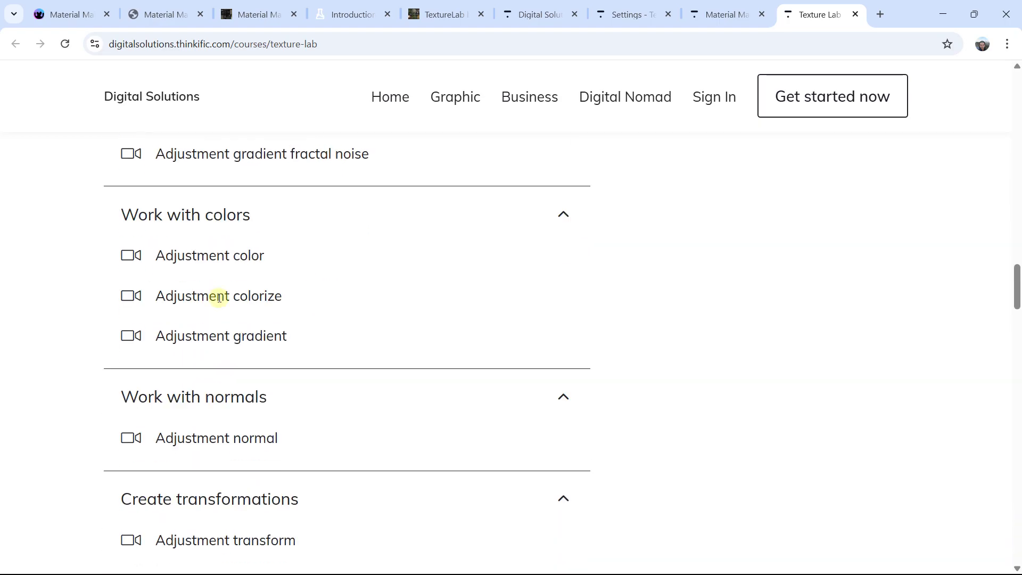
{"action": "scroll", "coordinate": [222, 301], "scroll_direction": "down", "scroll_amount": 10}
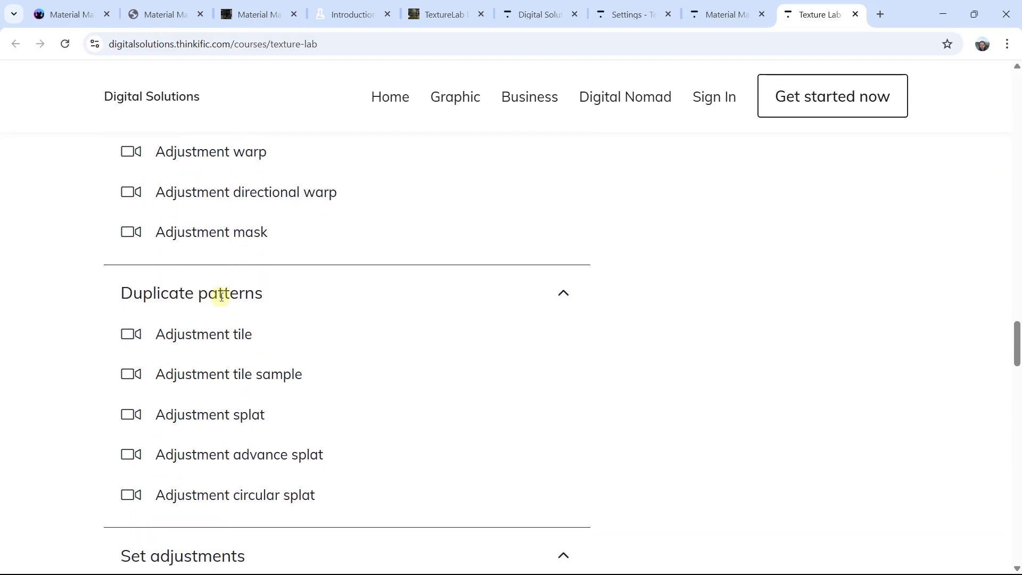
{"action": "scroll", "coordinate": [223, 300], "scroll_direction": "down", "scroll_amount": 17}
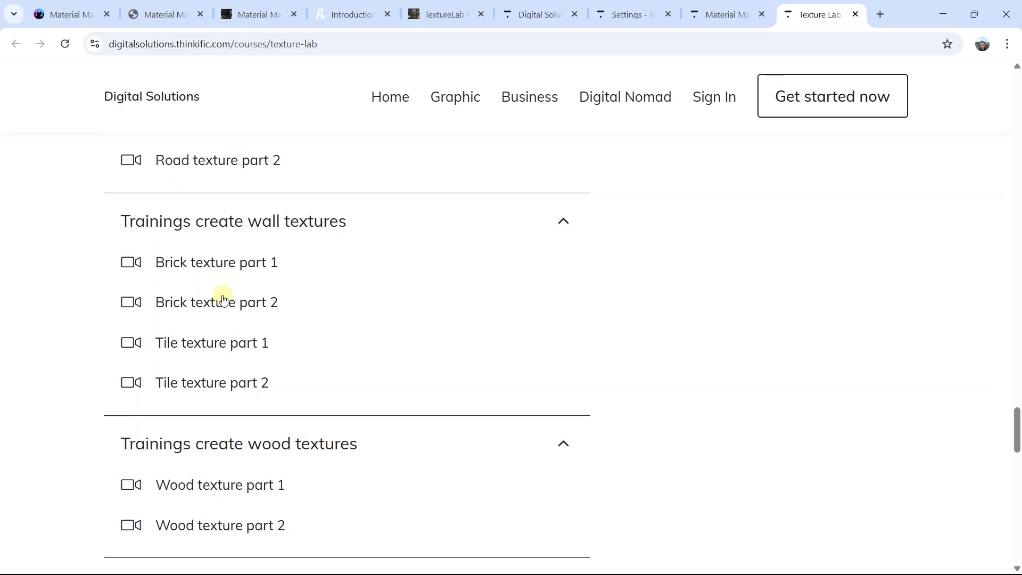
{"action": "scroll", "coordinate": [223, 300], "scroll_direction": "down", "scroll_amount": 13}
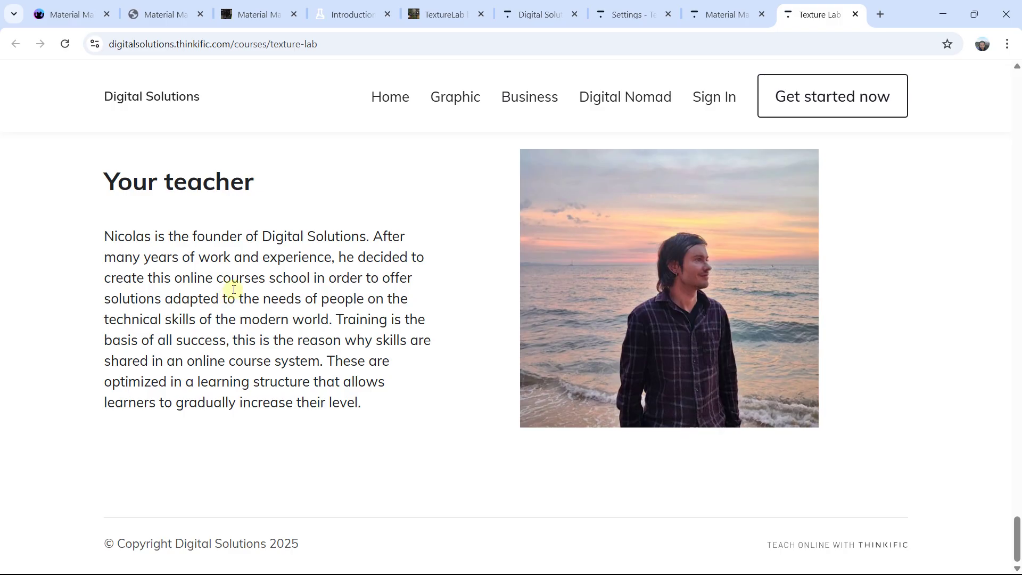
Go back over the expanded Texture Lab curriculum and return to the presentation video at the page's beginning.
{"action": "scroll", "coordinate": [268, 282], "scroll_direction": "up", "scroll_amount": 20}
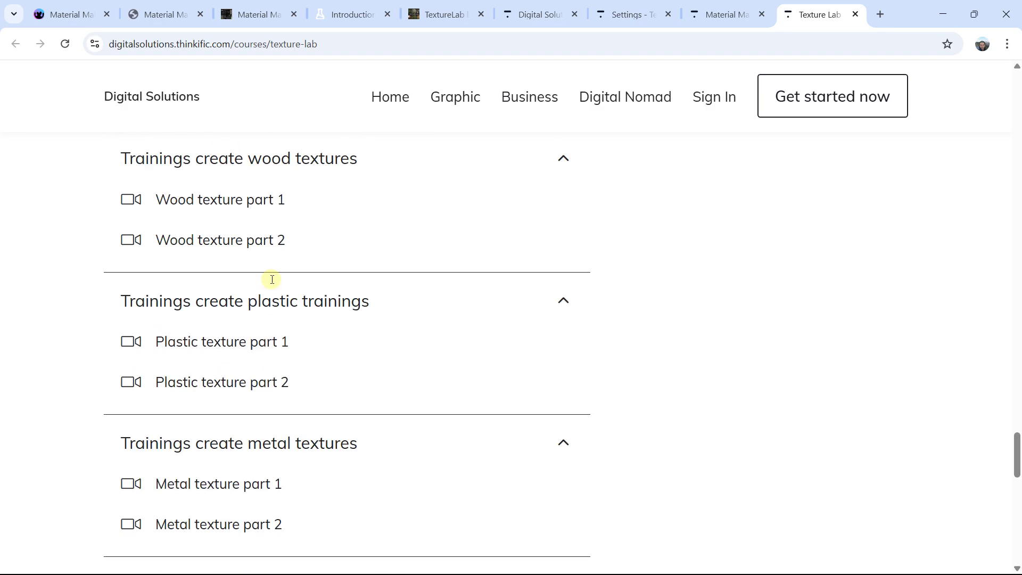
{"action": "scroll", "coordinate": [275, 283], "scroll_direction": "up", "scroll_amount": 18}
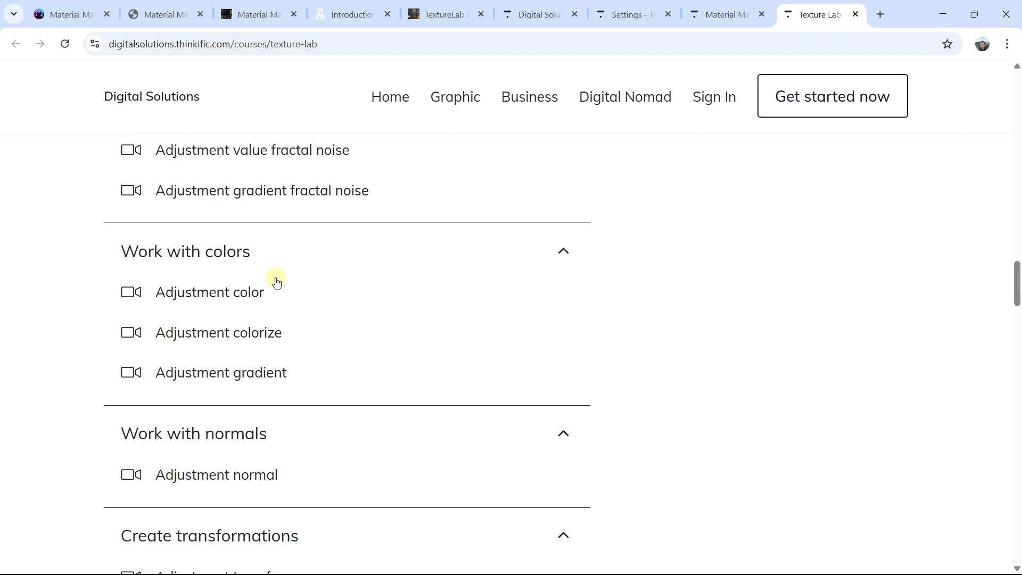
{"action": "scroll", "coordinate": [276, 283], "scroll_direction": "up", "scroll_amount": 20}
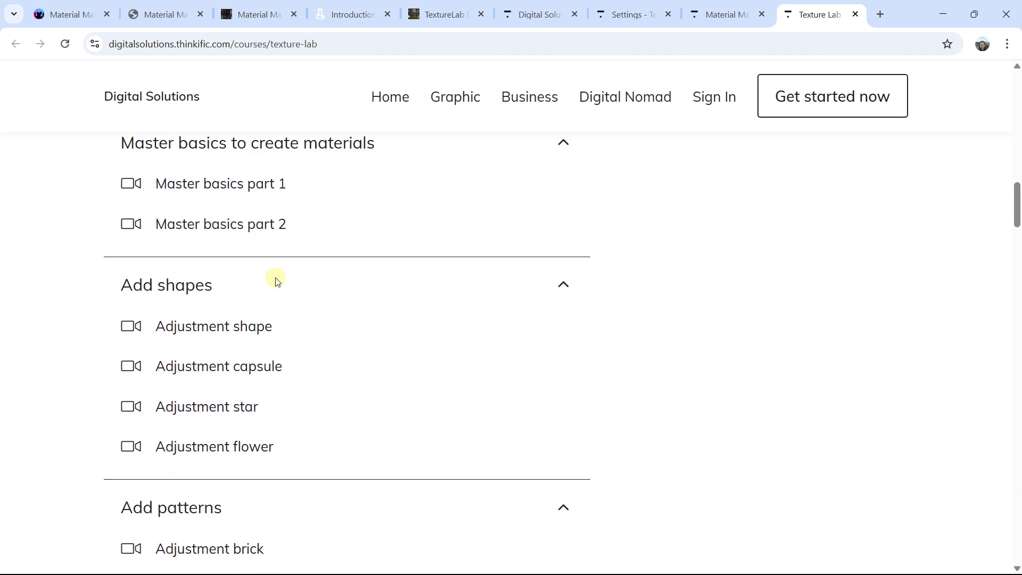
{"action": "scroll", "coordinate": [276, 281], "scroll_direction": "up", "scroll_amount": 6}
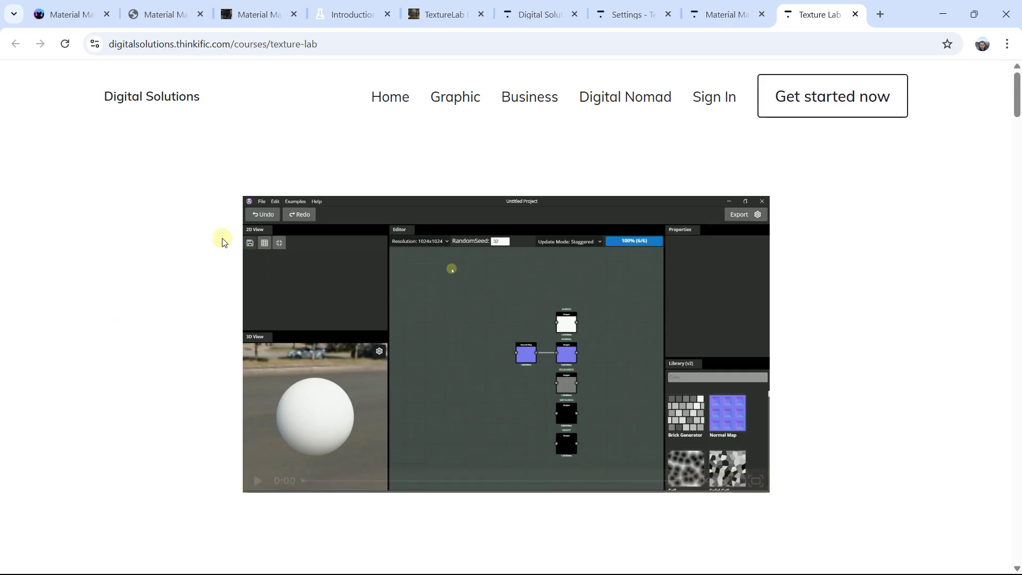